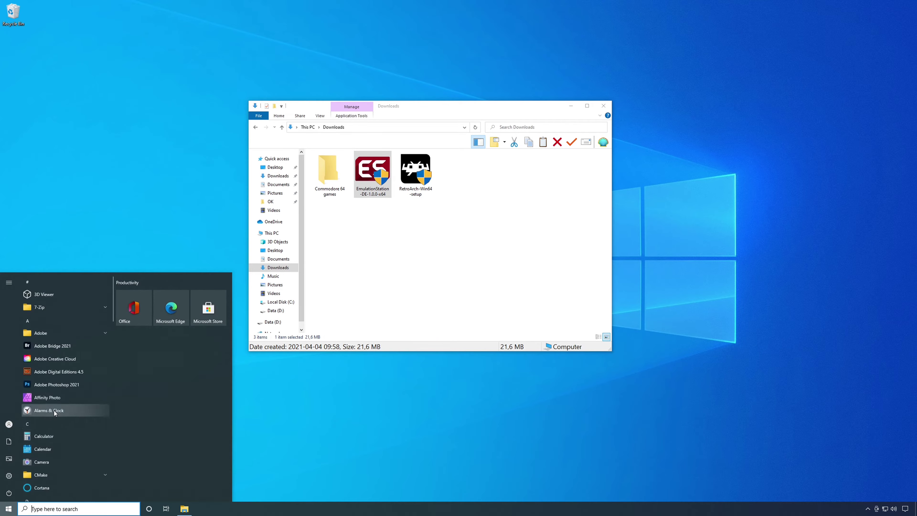
Step: Launch EmulationStation Desktop Edition from the installed applications
{"action": "scroll", "coordinate": [58, 410], "scroll_direction": "down", "scroll_amount": 1}
{"action": "left_click", "coordinate": [62, 412]}
{"action": "left_click", "coordinate": [69, 428]}
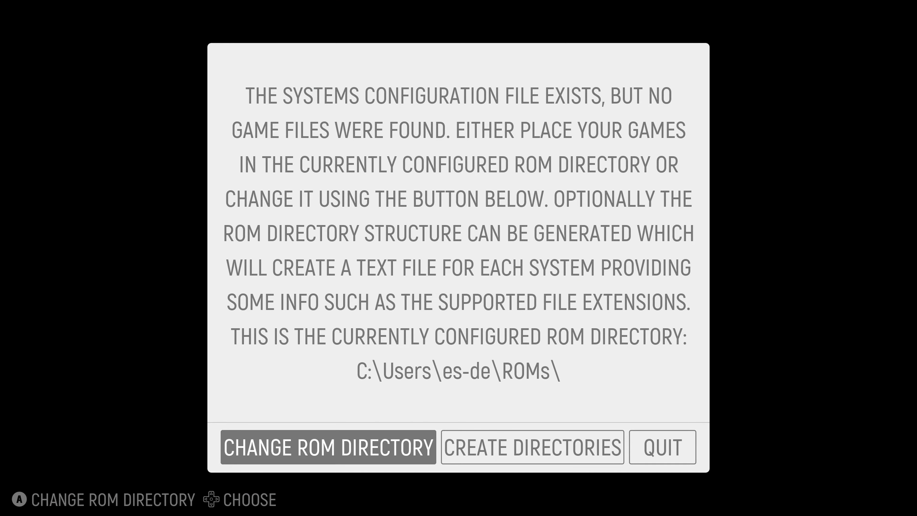
Step: Open the ROM directory setting to view the configured path, and leave it by discarding changes
{"action": "key", "text": "Return"}
{"action": "key", "text": "Return"}
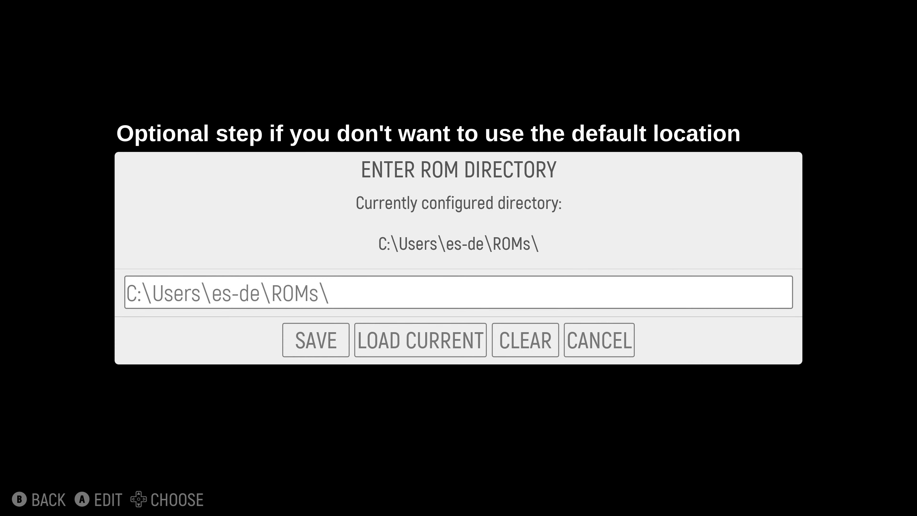
{"action": "key", "text": "Down"}
{"action": "key", "text": "Right"}
{"action": "key", "text": "Right"}
{"action": "key", "text": "Right"}
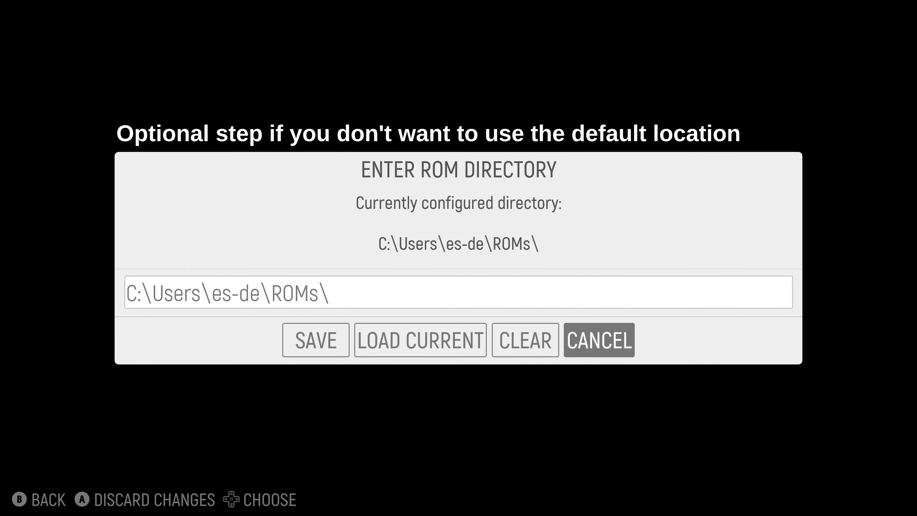
{"action": "key", "text": "Return"}
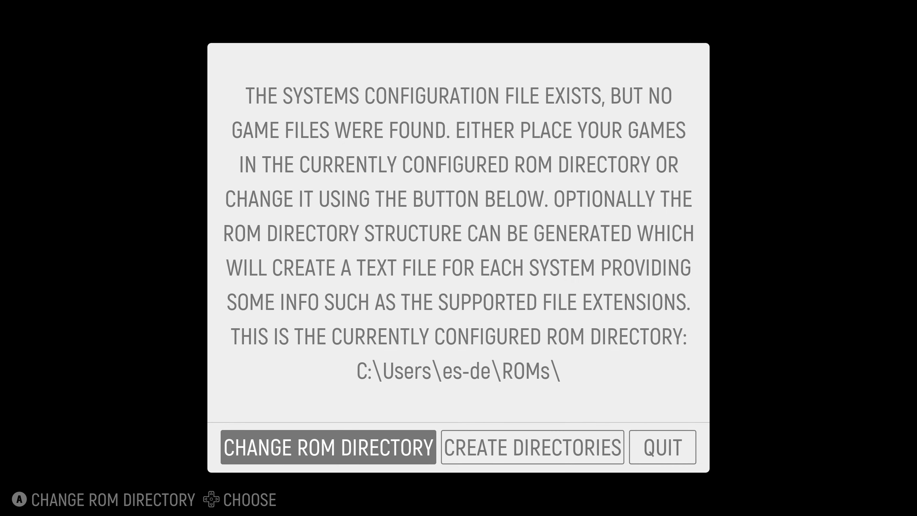
Step: Generate the ROM directory structure for all defined game systems and quit EmulationStation
{"action": "key", "text": "Right"}
{"action": "key", "text": "Return"}
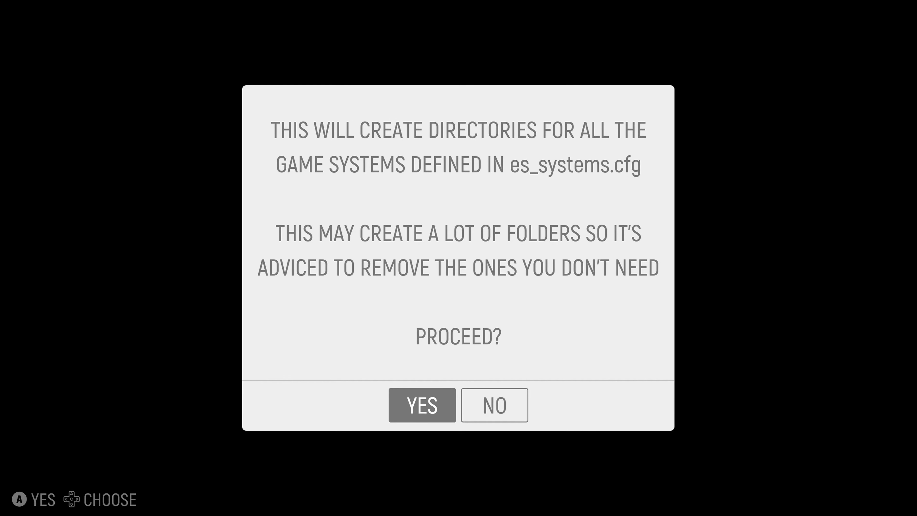
{"action": "key", "text": "Return"}
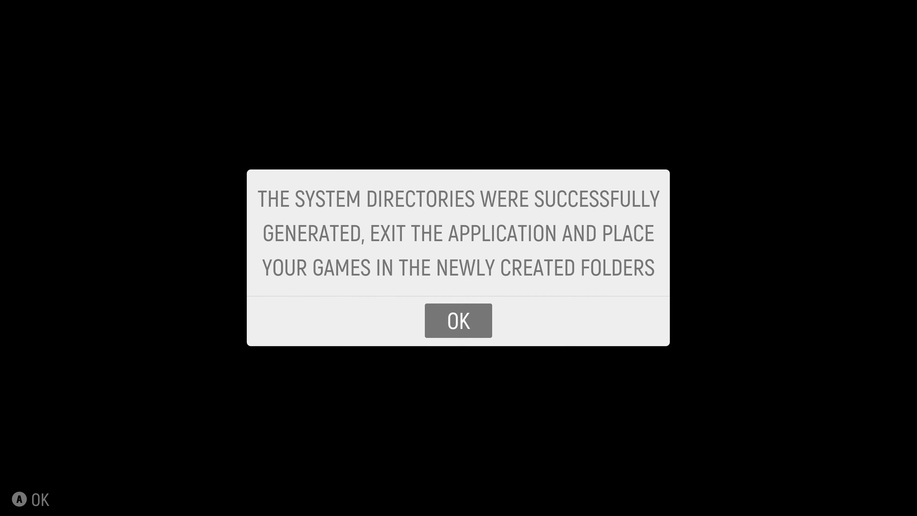
{"action": "key", "text": "Return"}
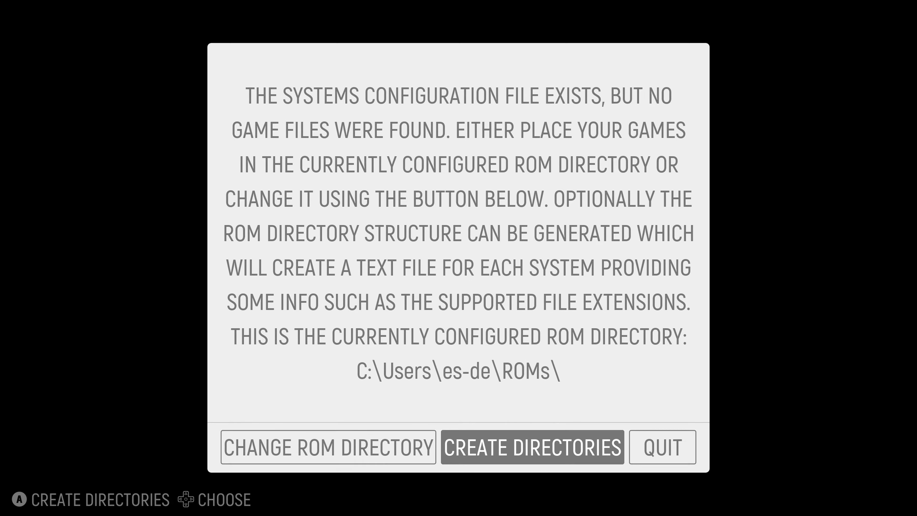
{"action": "key", "text": "Right"}
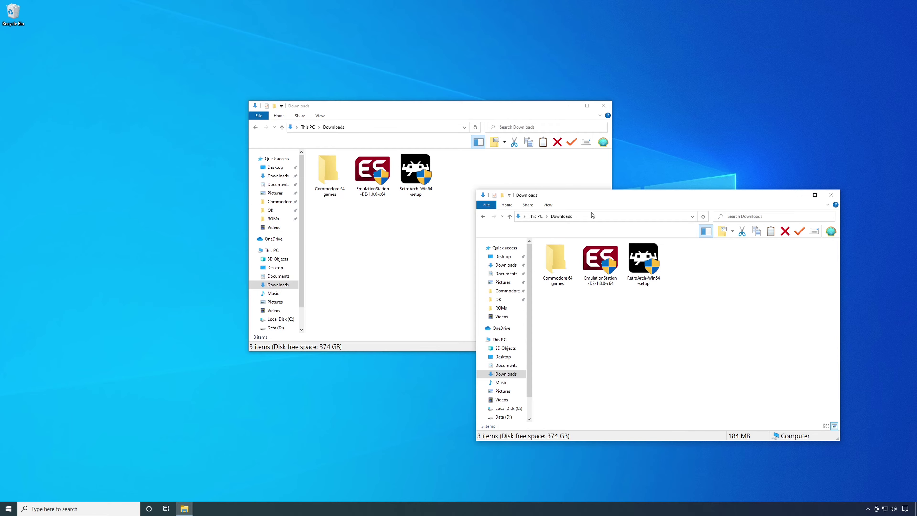
Step: Go to the home directory in the second Downloads window using %username% as the location, and open the ROMs folder
{"action": "left_click", "coordinate": [593, 216]}
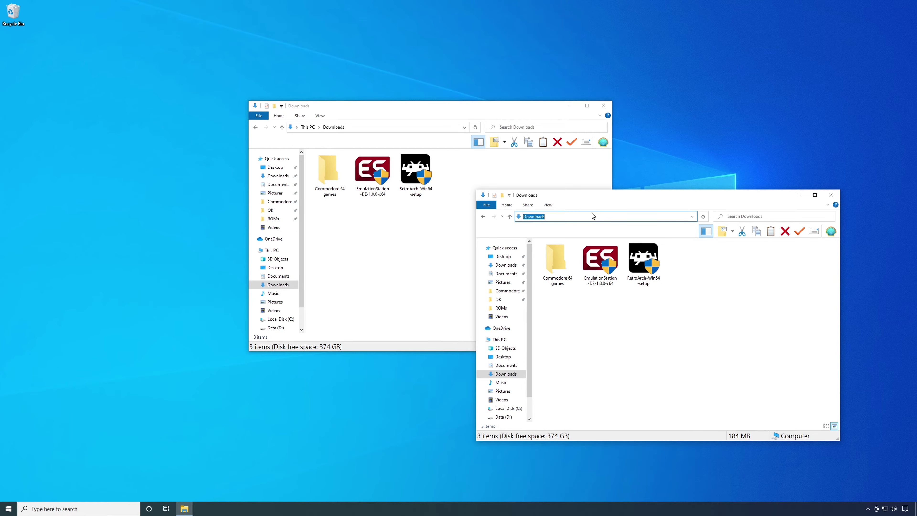
{"action": "type", "text": "%username%"}
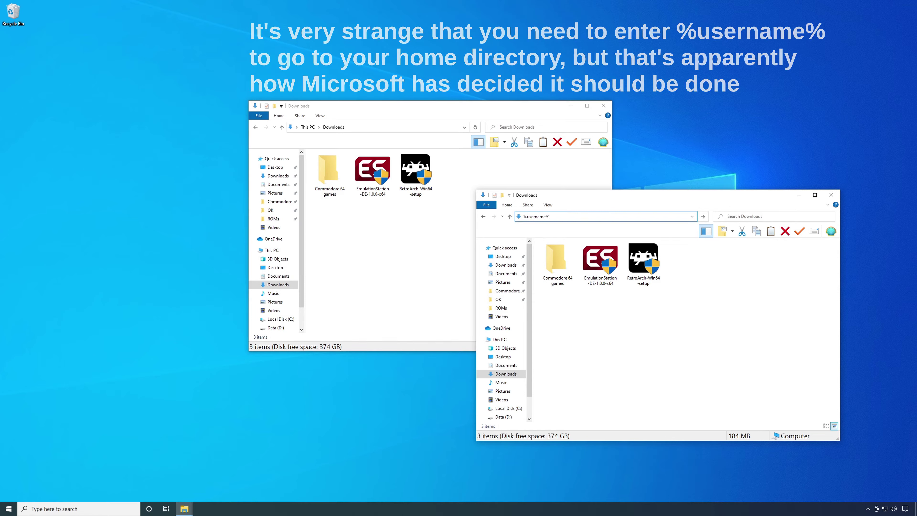
{"action": "key", "text": "Return"}
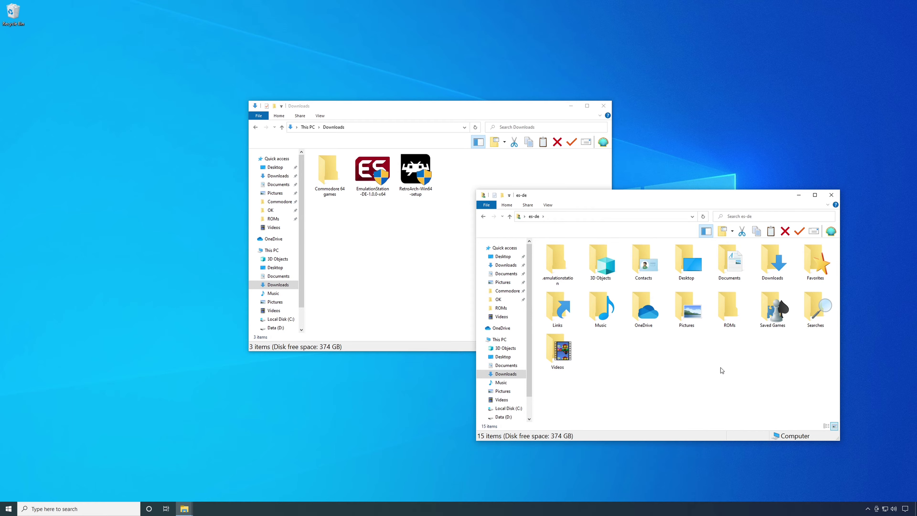
{"action": "double_click", "coordinate": [722, 313]}
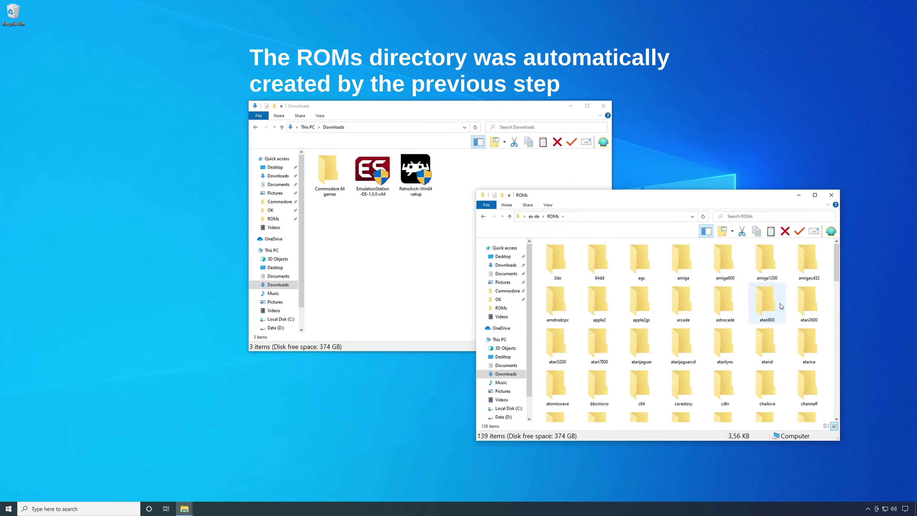
Step: Open the systems text file in the ROMs folder, search for "commodore 64" and highlight its directory name
{"action": "left_click_drag", "start_coordinate": [837, 260], "coordinate": [838, 399]}
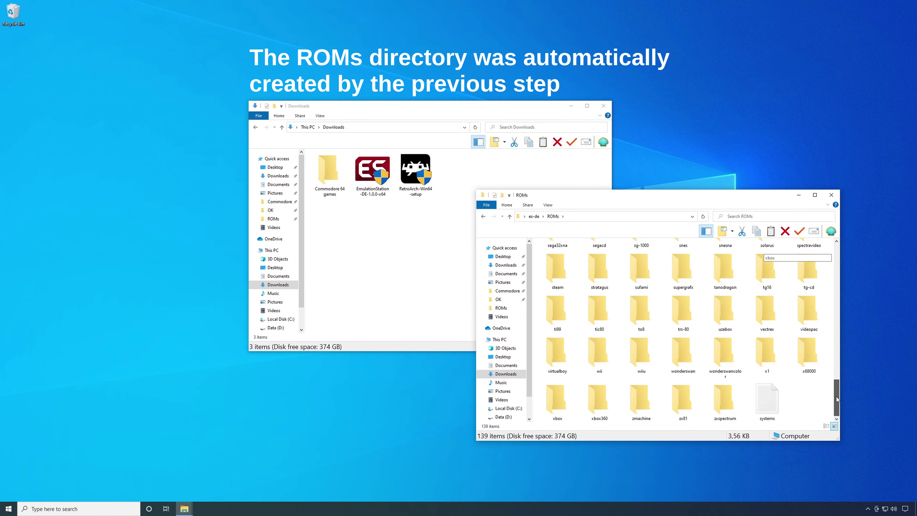
{"action": "double_click", "coordinate": [767, 403]}
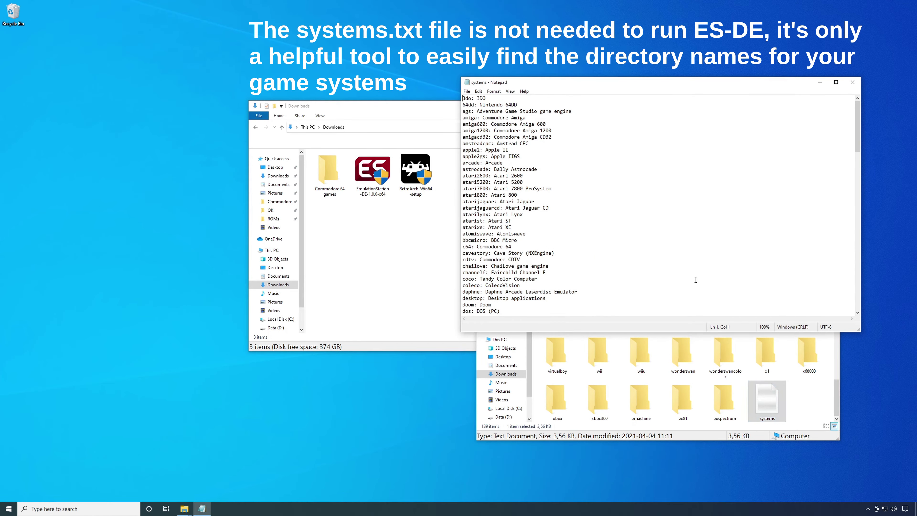
{"action": "key", "text": "ctrl+f"}
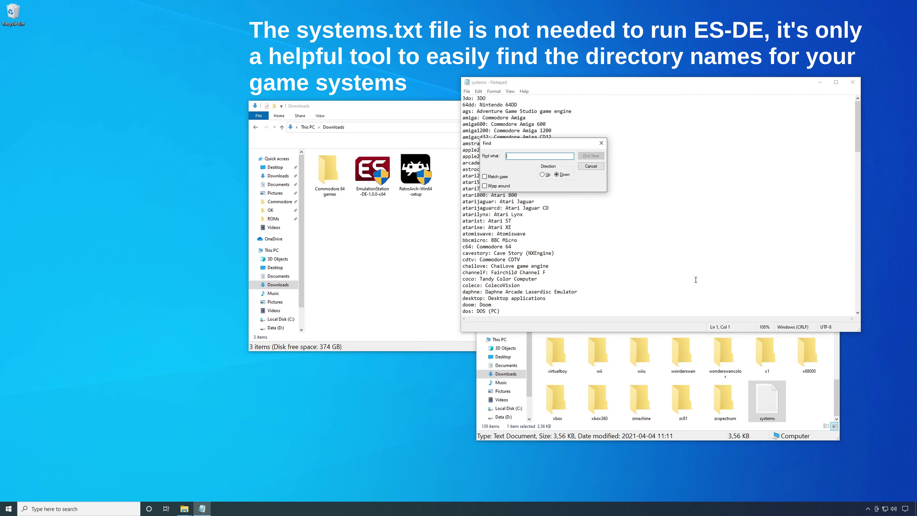
{"action": "type", "text": "commodore 64"}
{"action": "key", "text": "Return"}
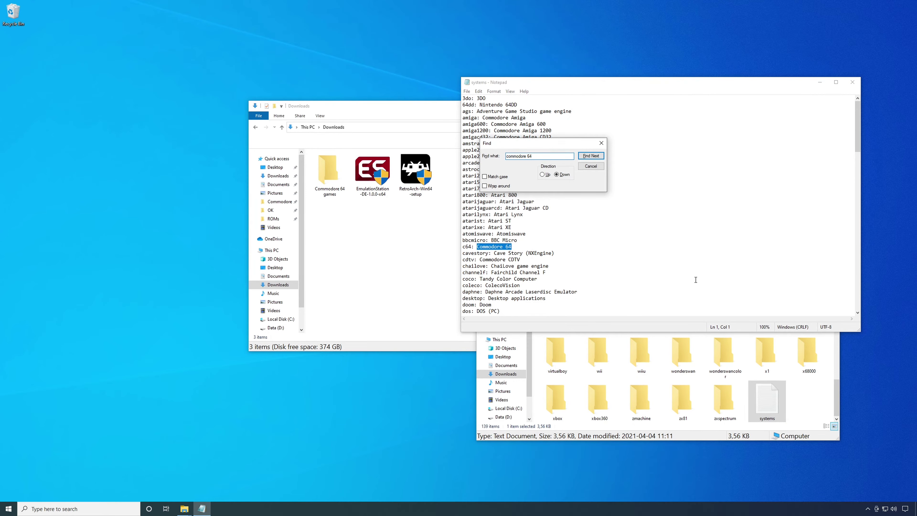
{"action": "left_click", "coordinate": [590, 166]}
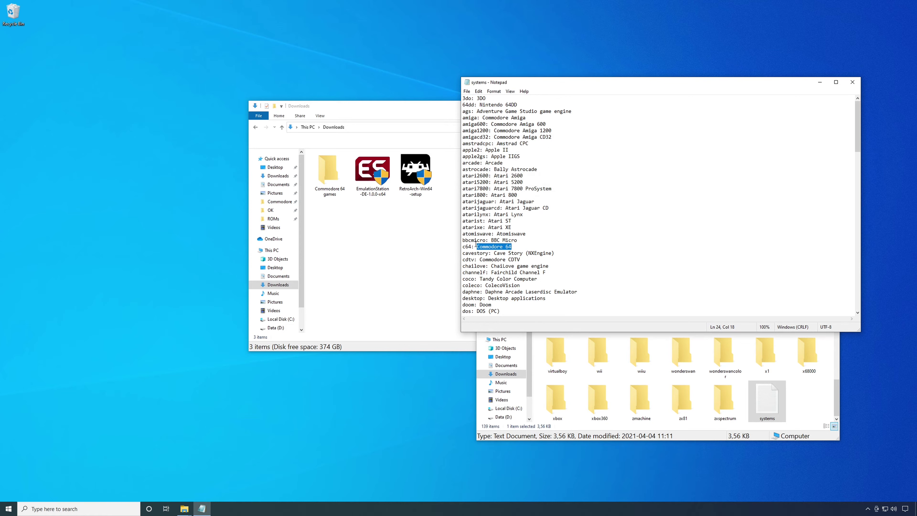
{"action": "left_click_drag", "start_coordinate": [471, 246], "coordinate": [463, 246]}
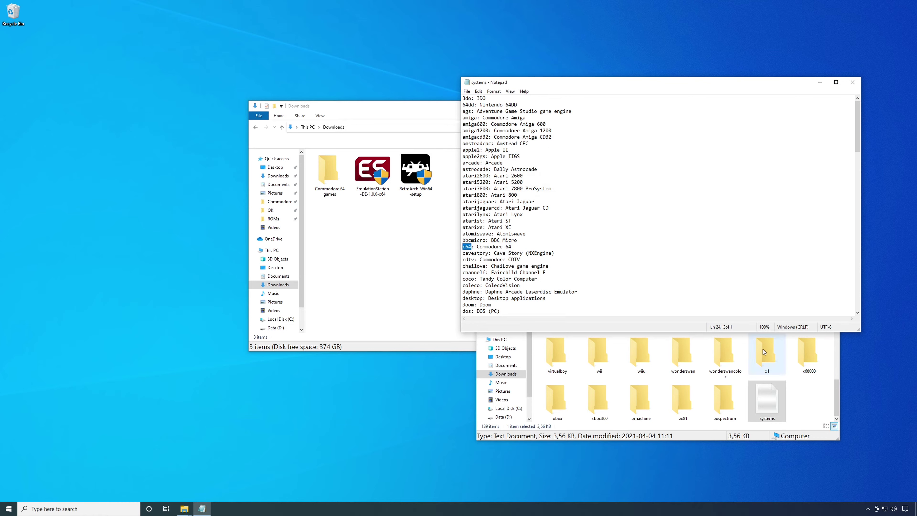
Step: Copy all game files from the Commodore 64 games folder in Downloads into the c64 folder inside ROMs
{"action": "left_click", "coordinate": [835, 397]}
{"action": "left_click_drag", "start_coordinate": [836, 398], "coordinate": [827, 263]}
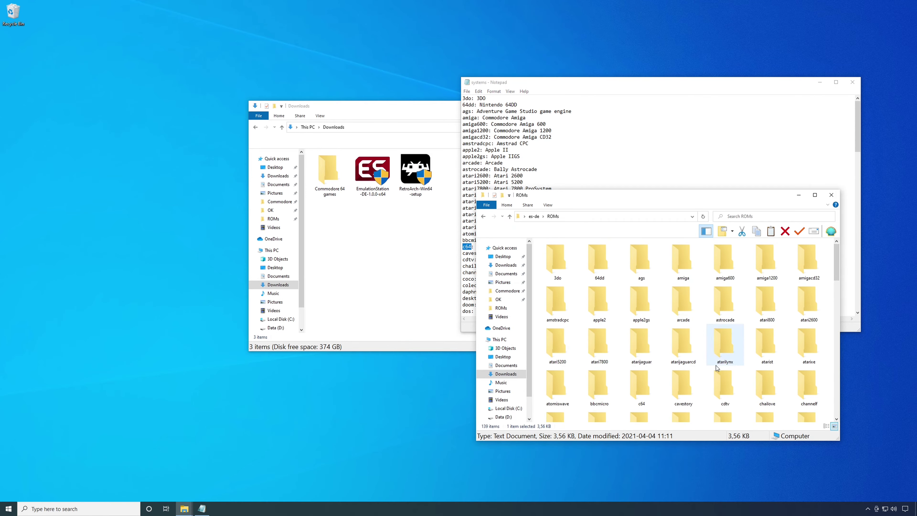
{"action": "double_click", "coordinate": [643, 381]}
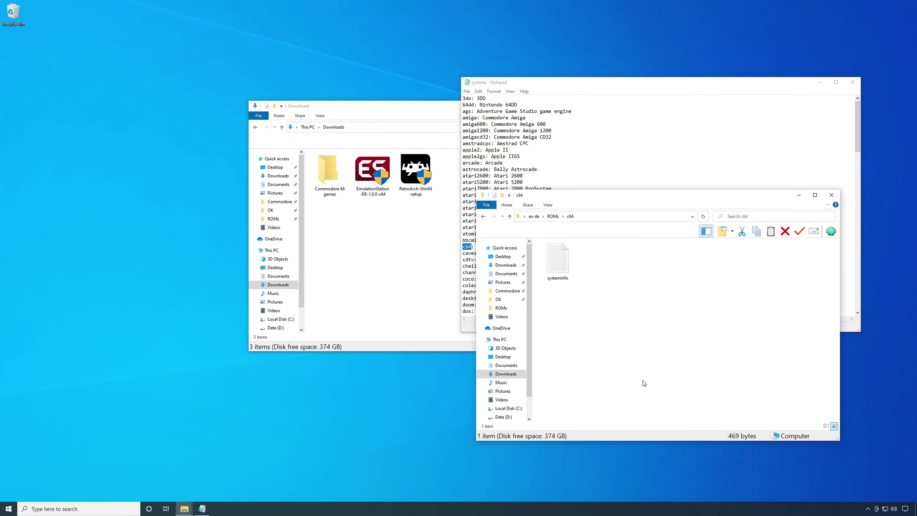
{"action": "double_click", "coordinate": [327, 175]}
{"action": "key", "text": "ctrl+a"}
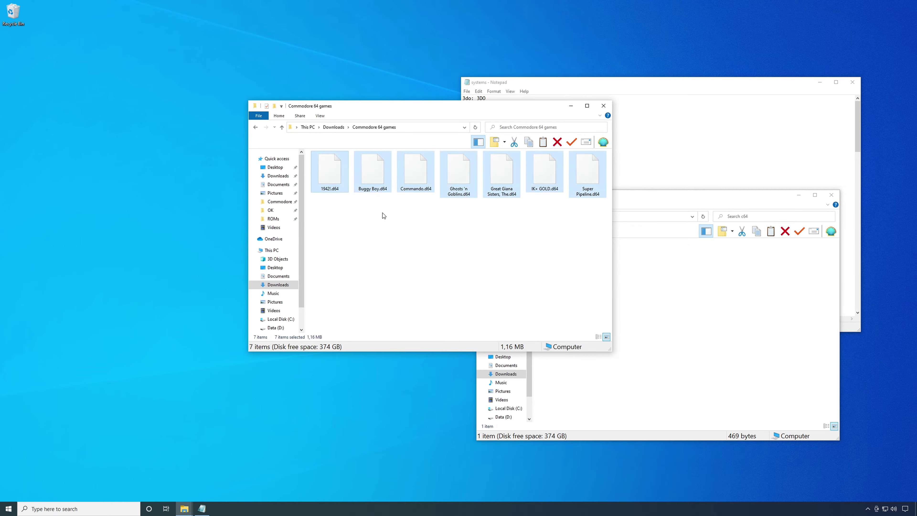
{"action": "right_click", "coordinate": [376, 166]}
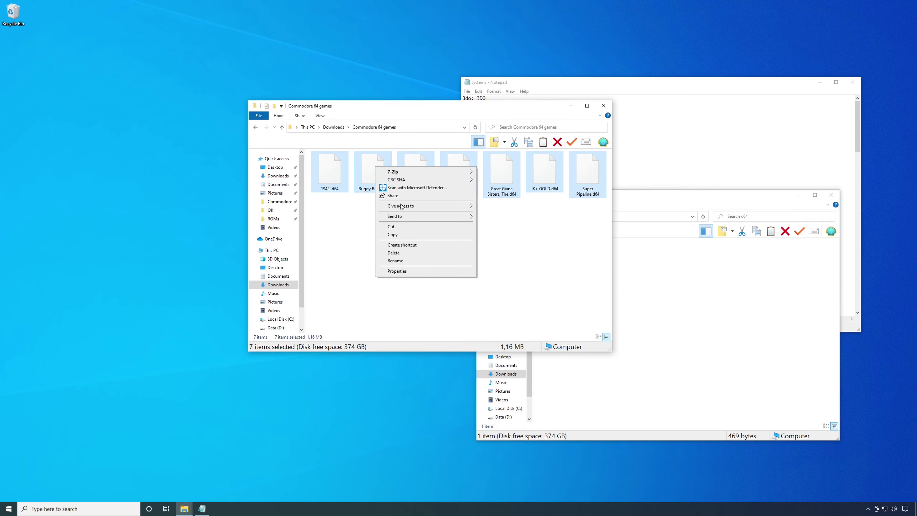
{"action": "left_click", "coordinate": [409, 235]}
{"action": "left_click", "coordinate": [679, 308]}
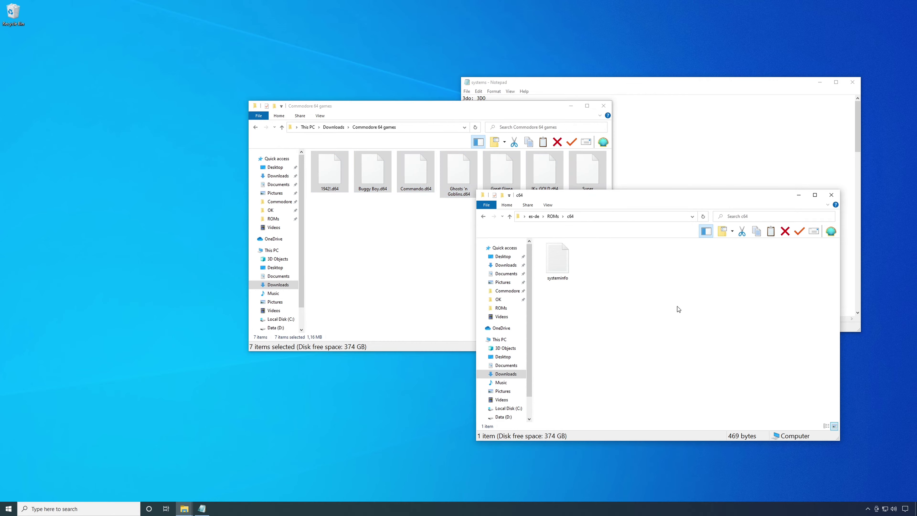
{"action": "right_click", "coordinate": [678, 309]}
{"action": "left_click", "coordinate": [705, 355]}
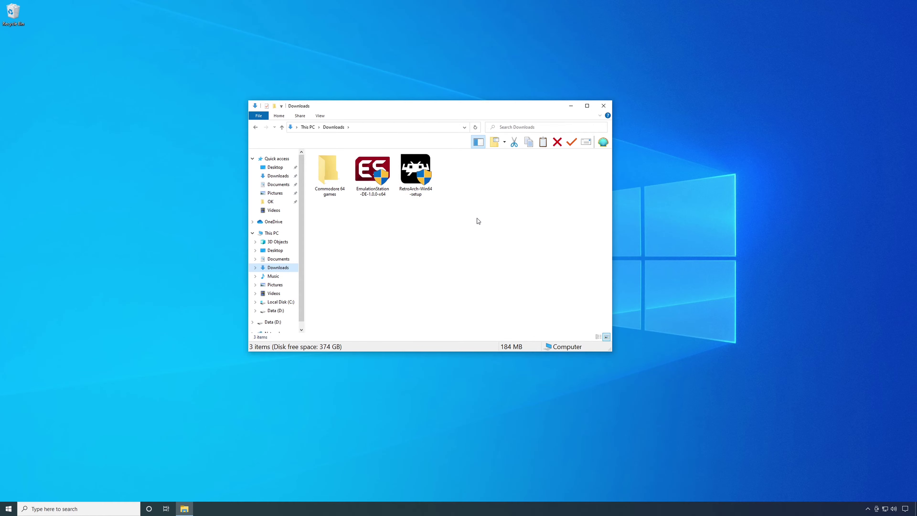
Step: Start the RetroArch-Win64 setup from Downloads, acknowledge the DirectX notice and accept the license agreement
{"action": "left_click", "coordinate": [417, 172]}
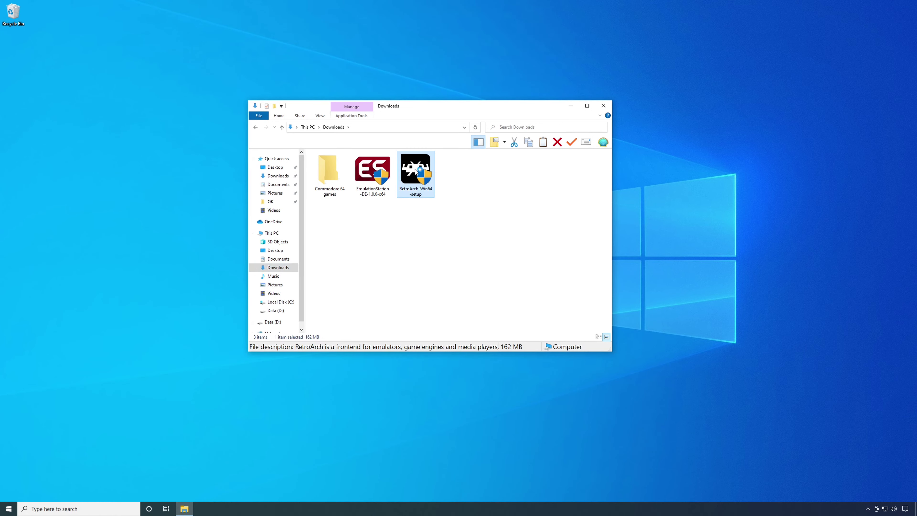
{"action": "double_click", "coordinate": [416, 171]}
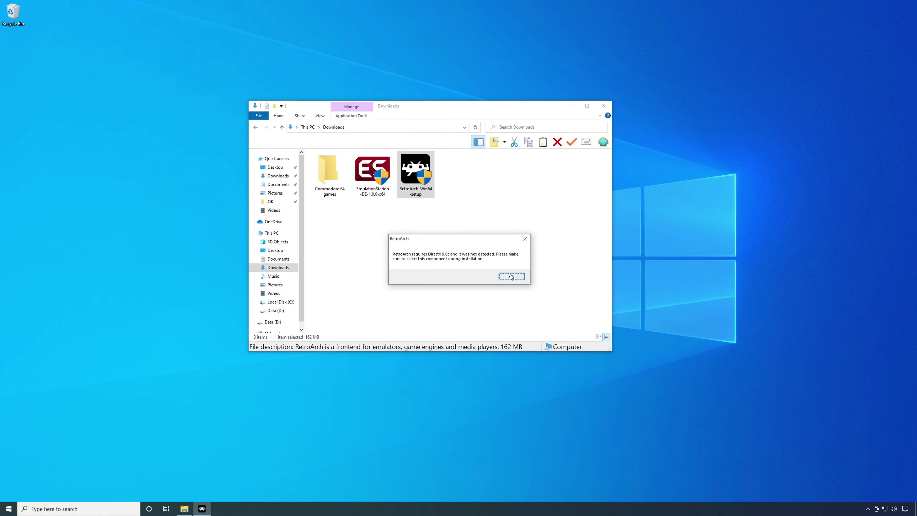
{"action": "left_click", "coordinate": [512, 277]}
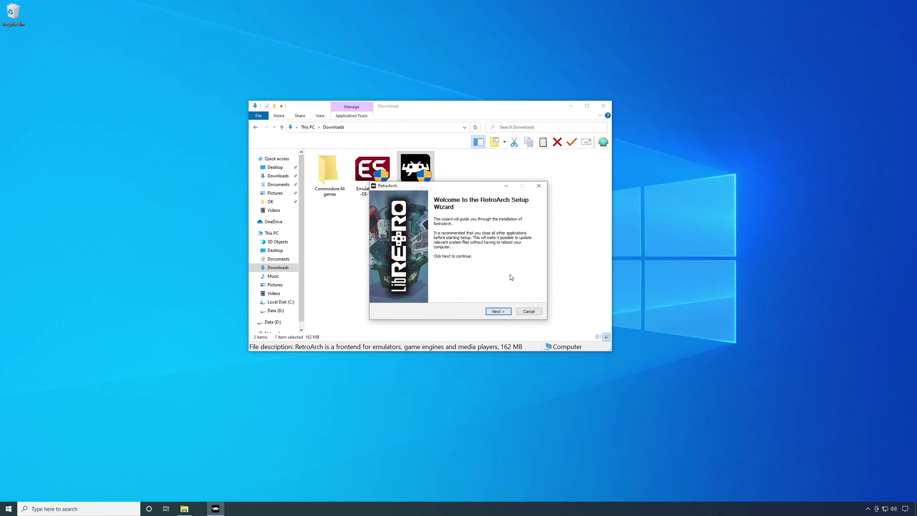
{"action": "left_click", "coordinate": [501, 312]}
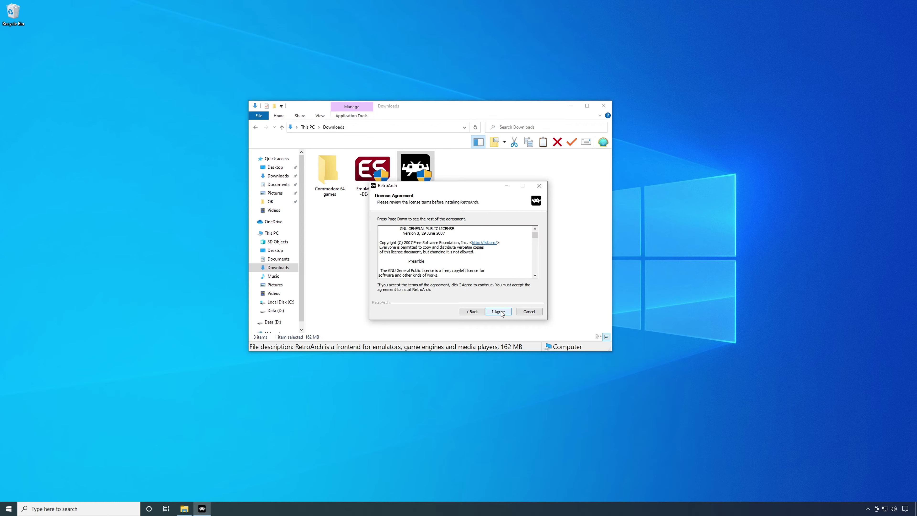
{"action": "left_click", "coordinate": [499, 311]}
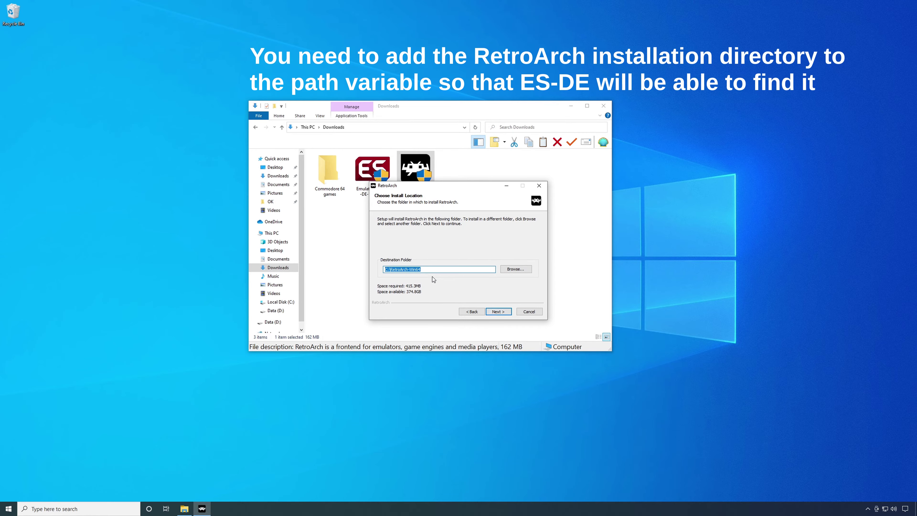
Step: Copy the RetroArch destination folder path, then search Windows Settings for "path" and open the environment variables for the account
{"action": "right_click", "coordinate": [410, 271]}
{"action": "left_click", "coordinate": [420, 292]}
{"action": "left_click", "coordinate": [9, 509]}
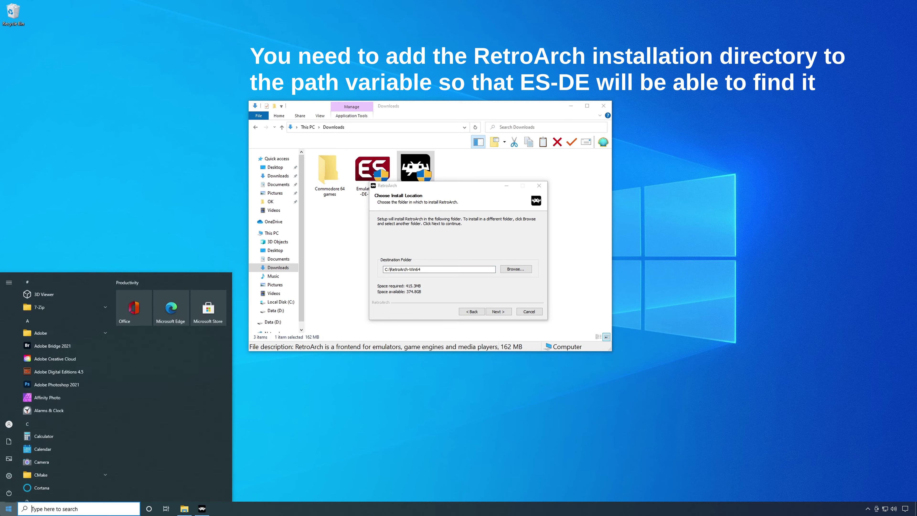
{"action": "left_click", "coordinate": [9, 477]}
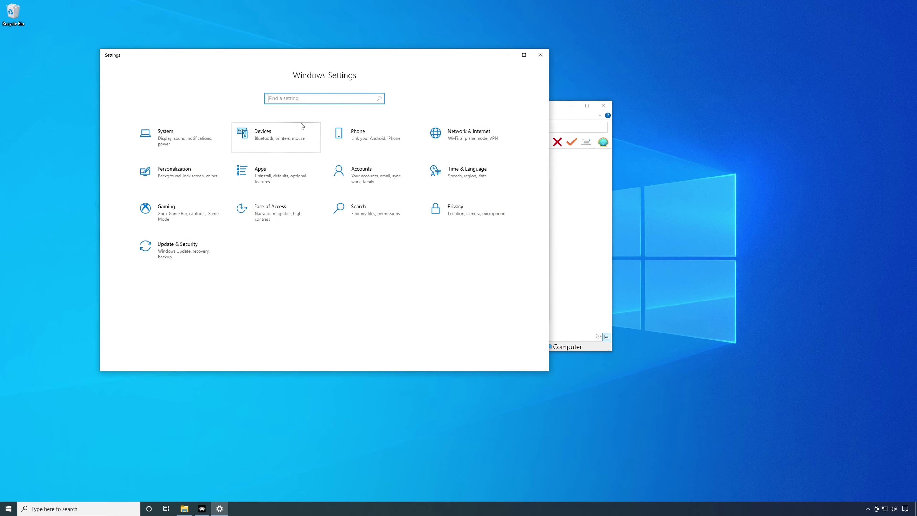
{"action": "type", "text": "path"}
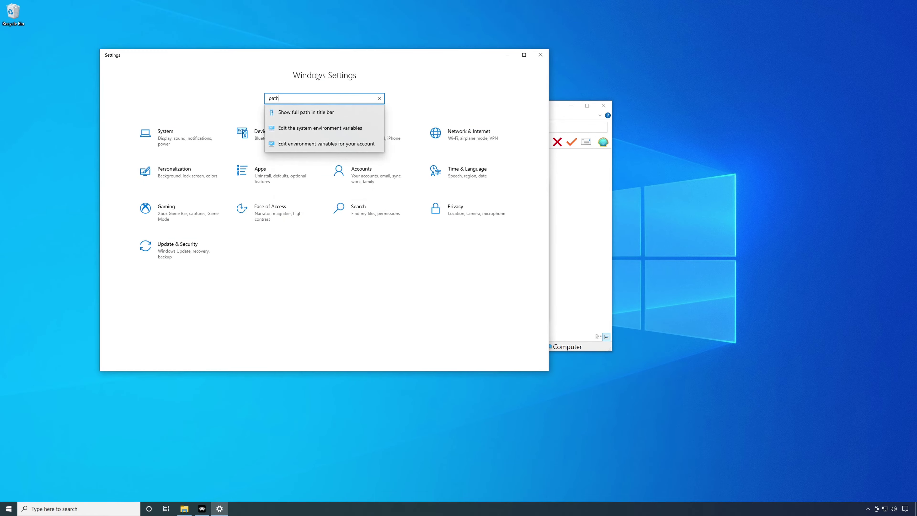
{"action": "left_click", "coordinate": [320, 144]}
Step: Add the copied folder C:\RetroArch-Win64 as a new entry in the user's Path variable, save it and close Settings
{"action": "left_click", "coordinate": [374, 195]}
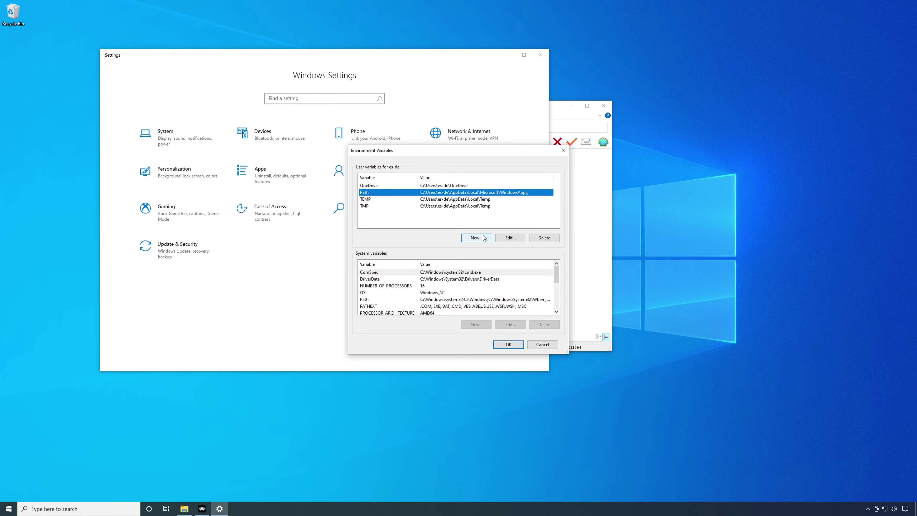
{"action": "left_click", "coordinate": [509, 238]}
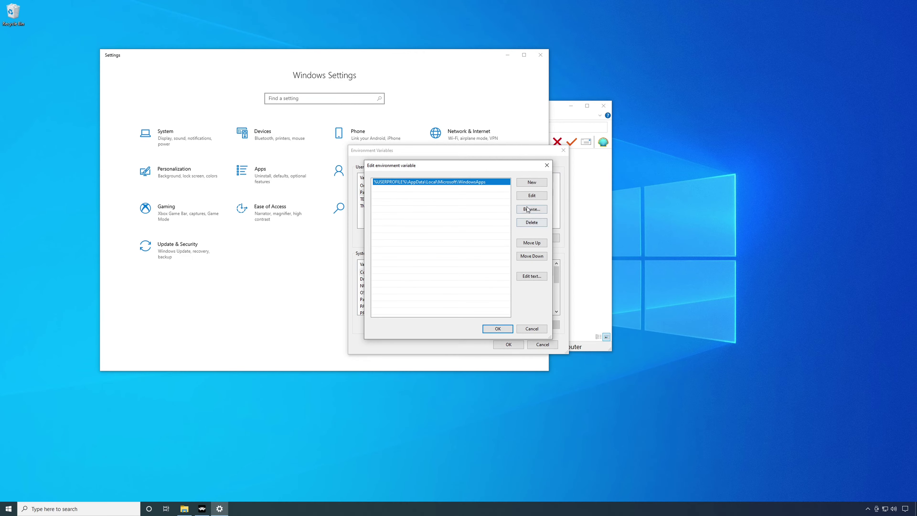
{"action": "left_click", "coordinate": [523, 188]}
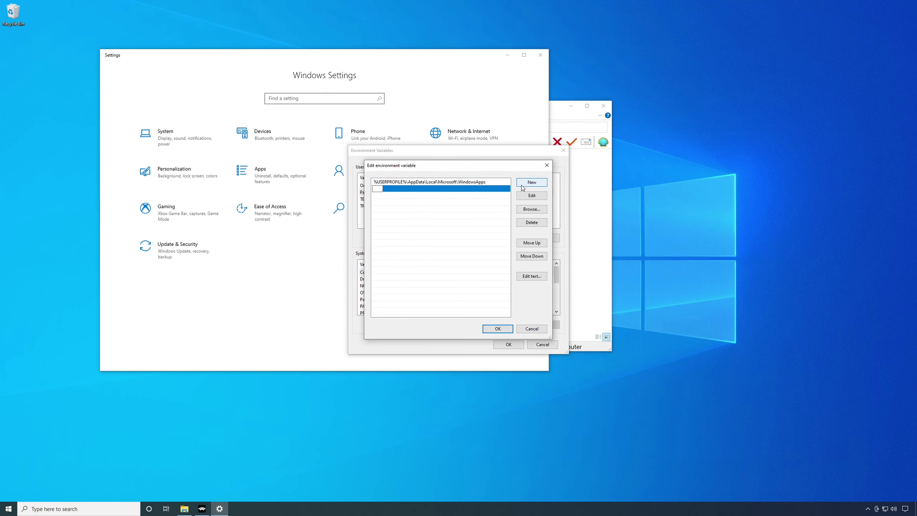
{"action": "right_click", "coordinate": [377, 189]}
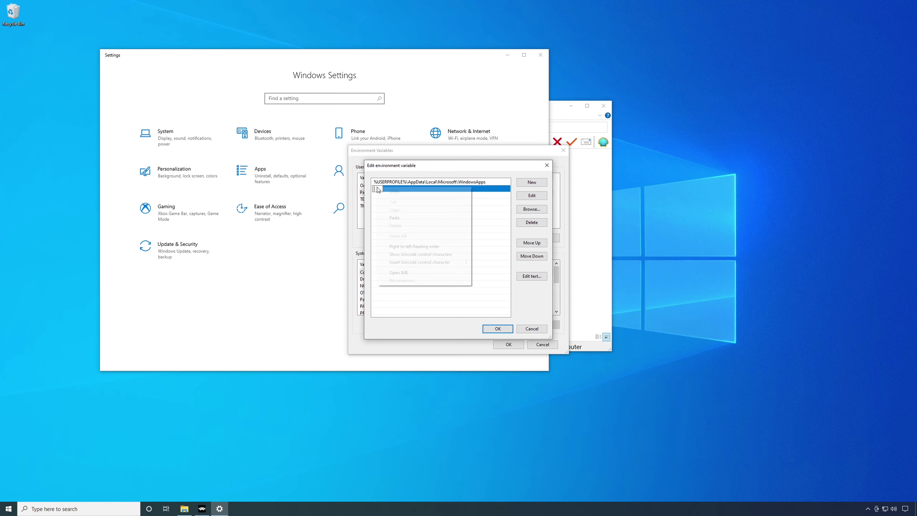
{"action": "left_click", "coordinate": [393, 217]}
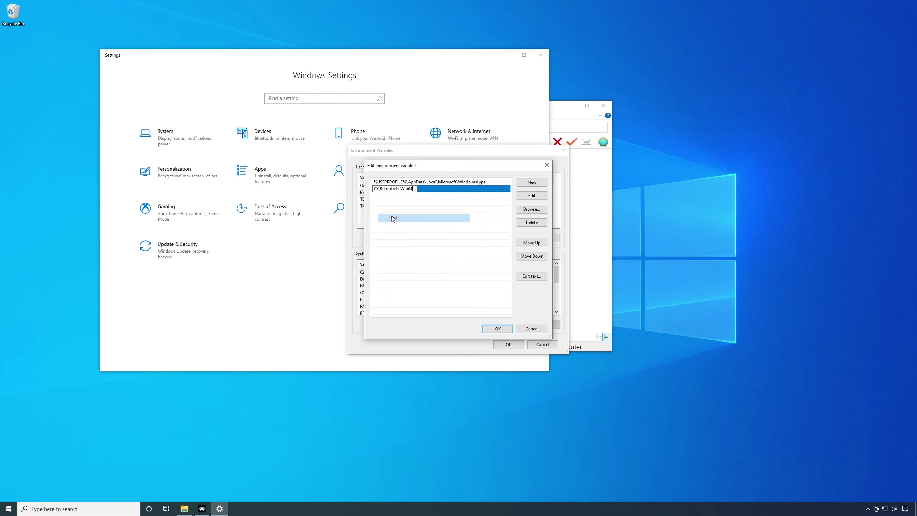
{"action": "left_click", "coordinate": [489, 329]}
{"action": "left_click", "coordinate": [509, 345]}
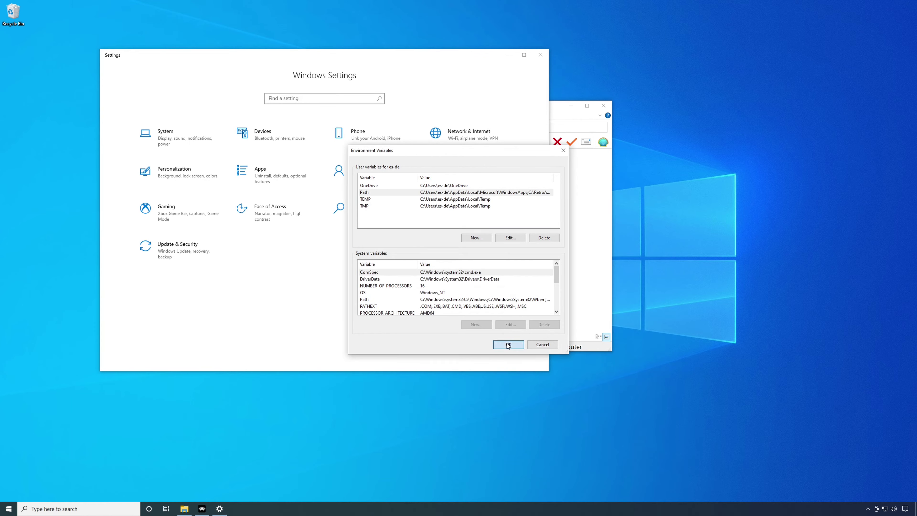
{"action": "left_click", "coordinate": [540, 55]}
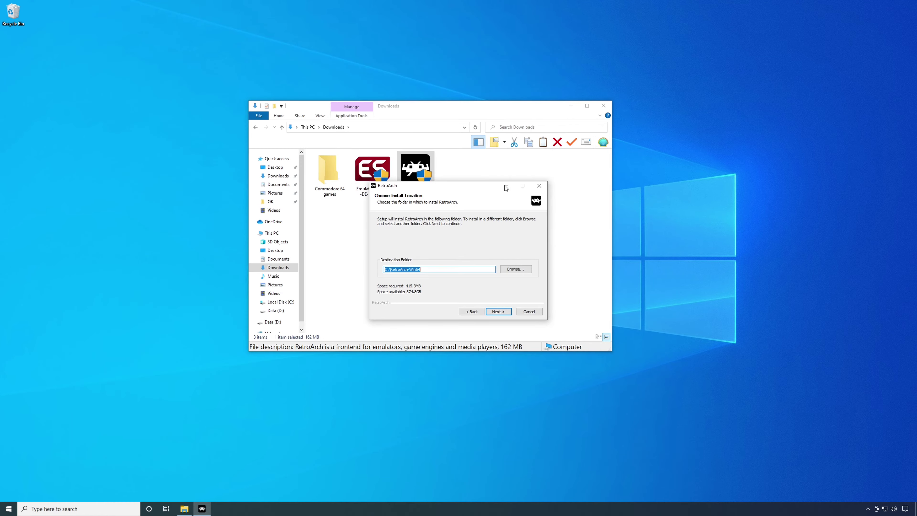
Step: Include the DirectX 9.0c Runtime component, install RetroArch with the default Start Menu folder and finish both setup wizards
{"action": "left_click", "coordinate": [498, 312]}
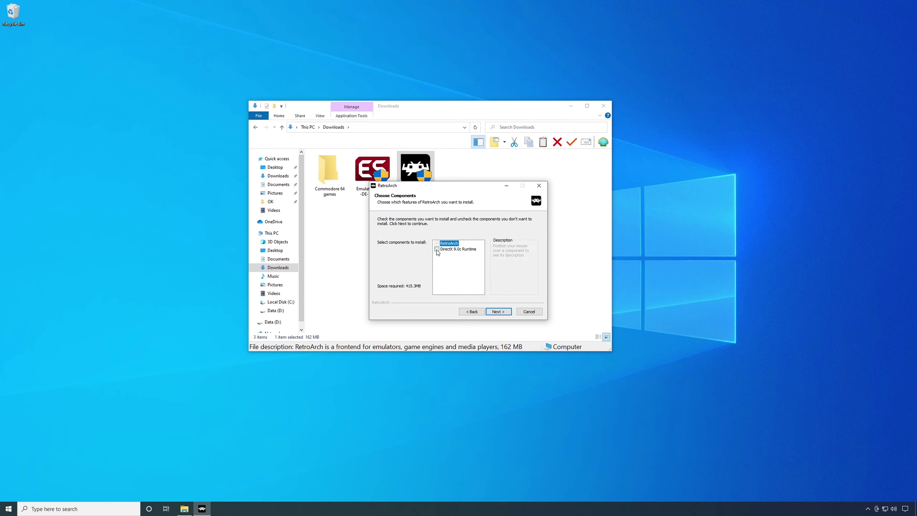
{"action": "left_click", "coordinate": [437, 249]}
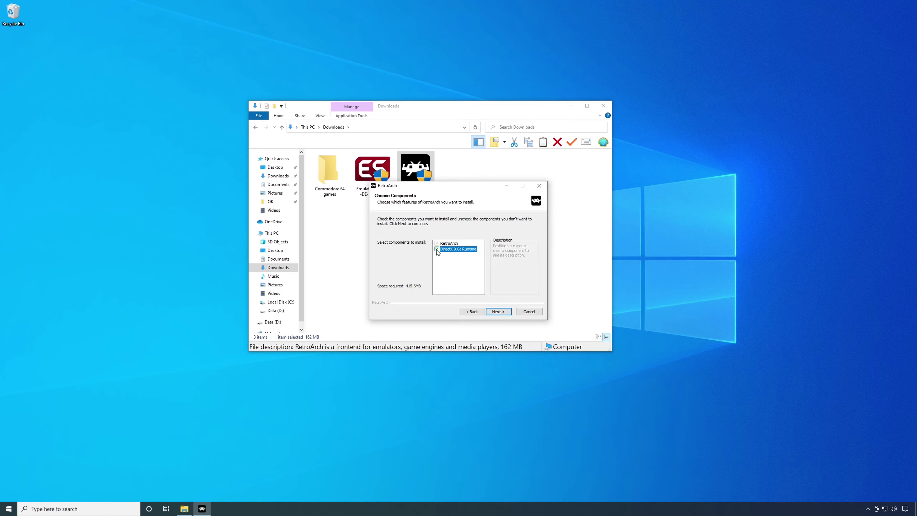
{"action": "left_click", "coordinate": [498, 311]}
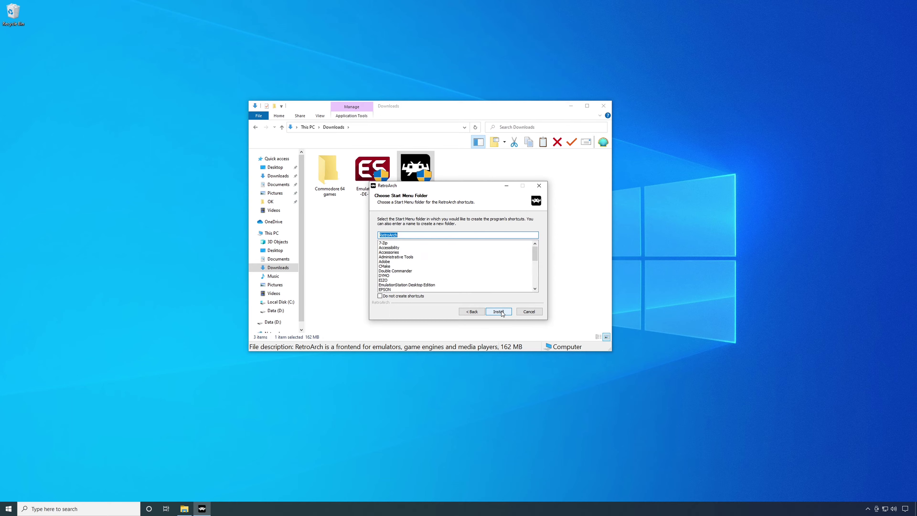
{"action": "left_click", "coordinate": [499, 311]}
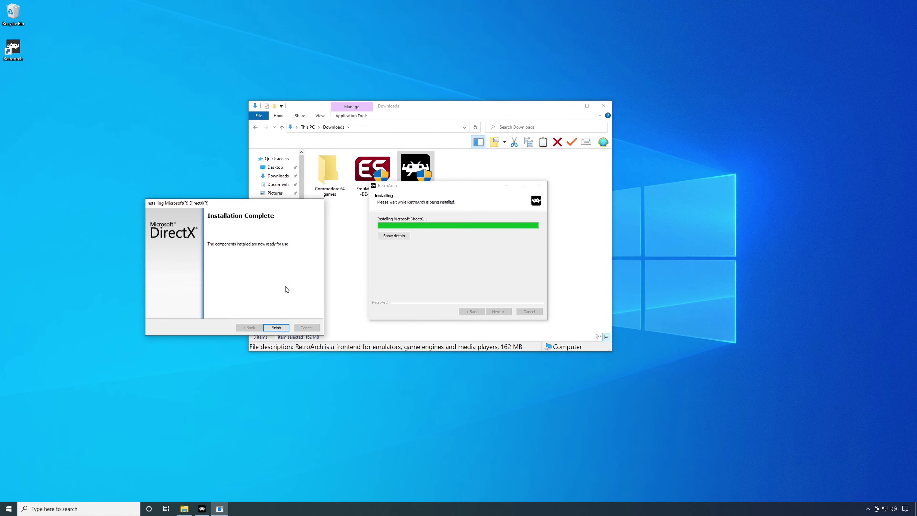
{"action": "left_click", "coordinate": [276, 327]}
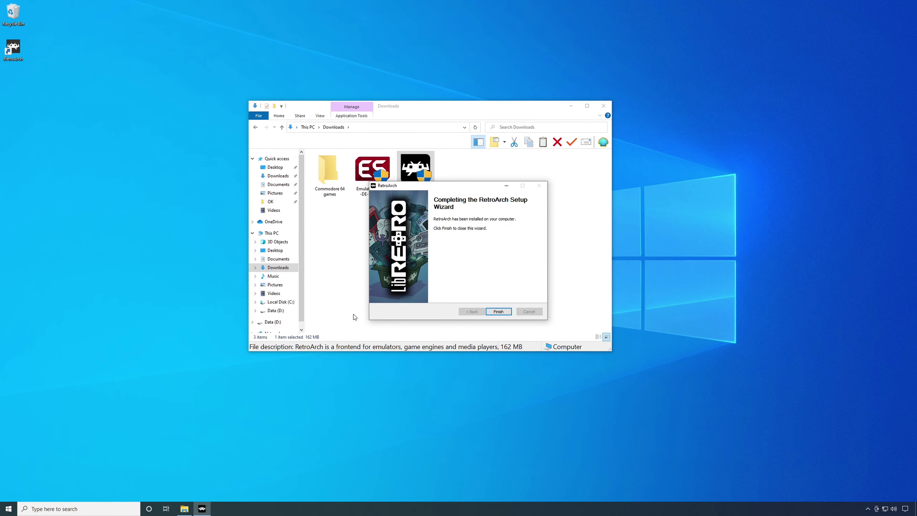
{"action": "left_click", "coordinate": [499, 313]}
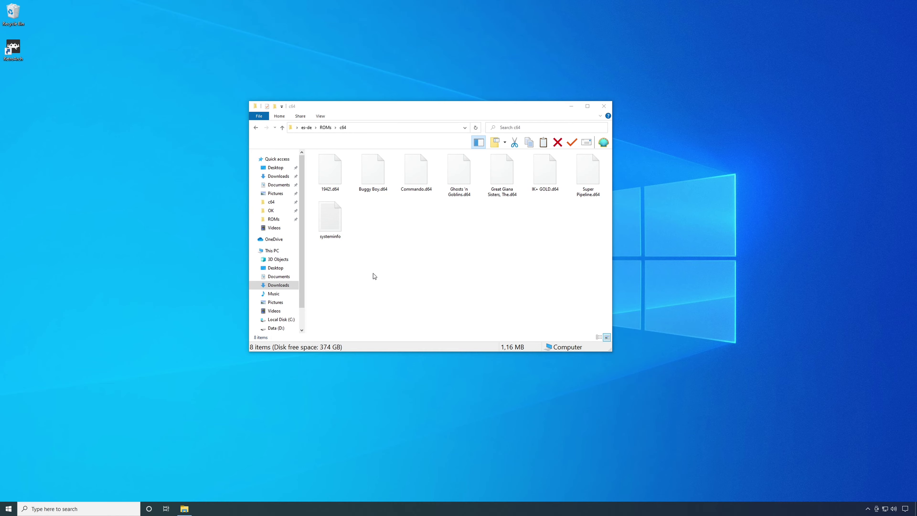
Step: Open the systeminfo file in the c64 folder and highlight the core name vice_x64sc_libretro in its launch command
{"action": "left_click", "coordinate": [332, 226]}
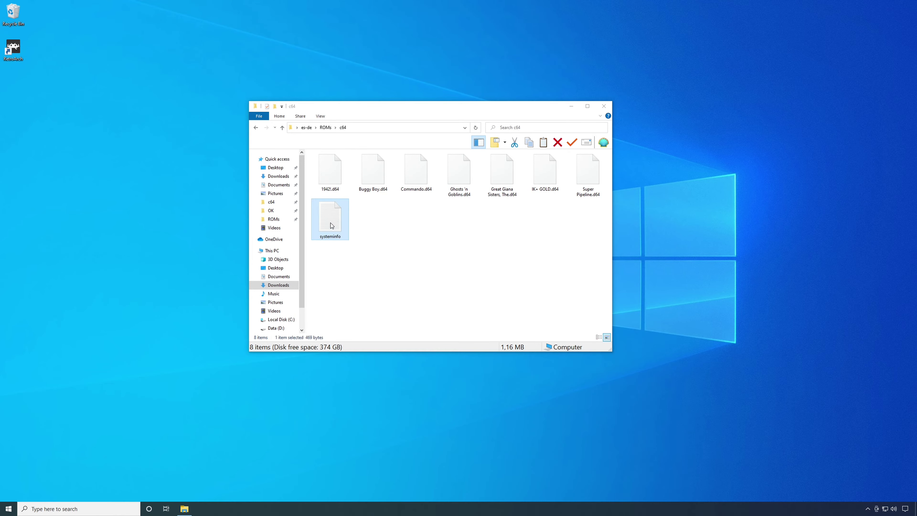
{"action": "double_click", "coordinate": [332, 226]}
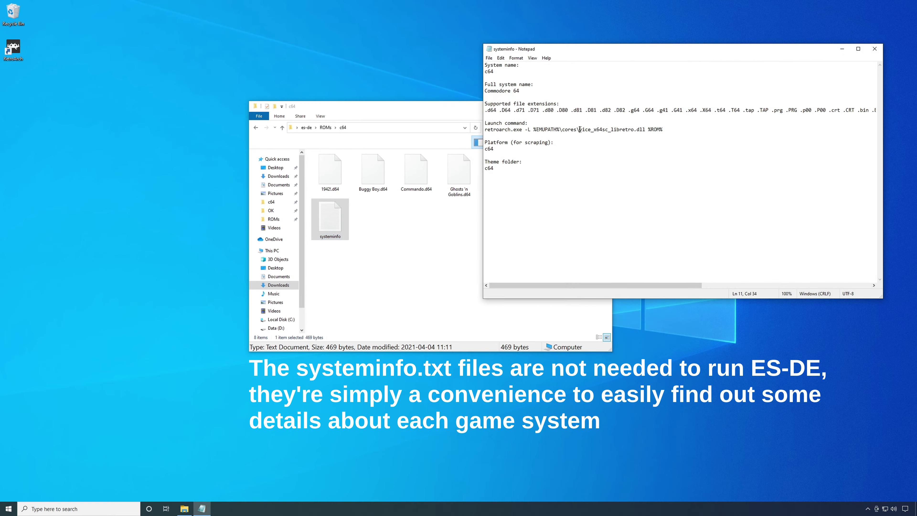
{"action": "left_click_drag", "start_coordinate": [579, 131], "coordinate": [633, 127]}
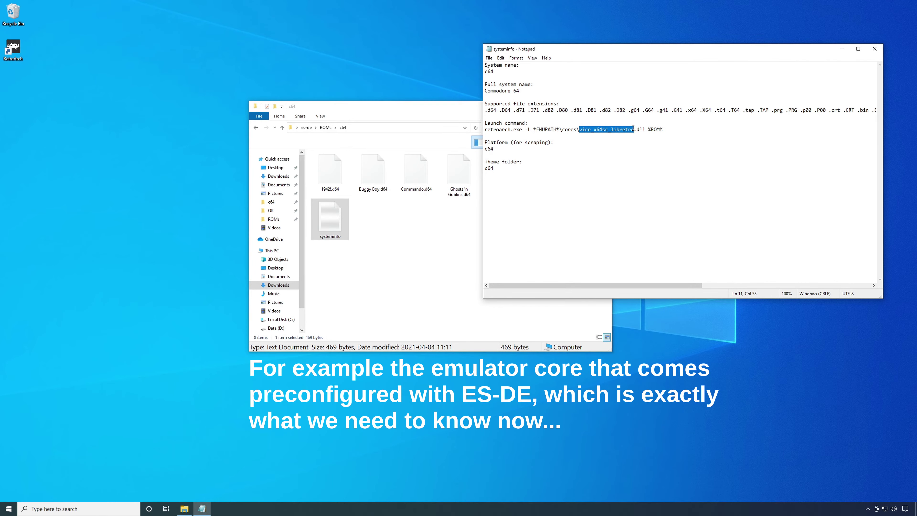
Step: Launch RetroArch from its folder among the installed programs
{"action": "left_click", "coordinate": [8, 508]}
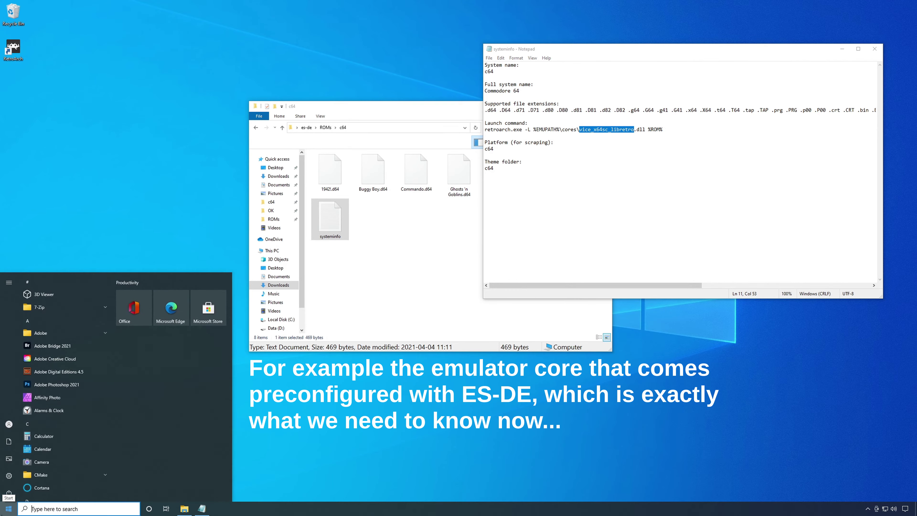
{"action": "scroll", "coordinate": [74, 392], "scroll_direction": "down", "scroll_amount": 15}
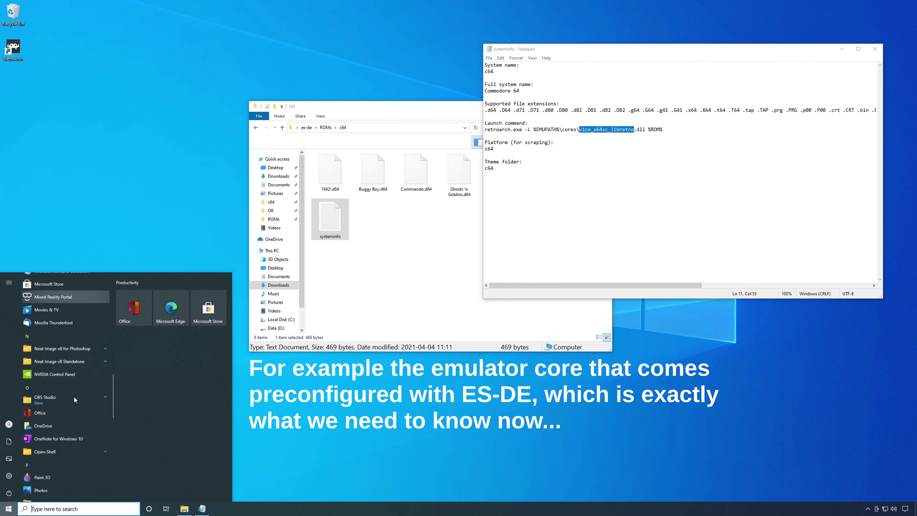
{"action": "left_click", "coordinate": [58, 423]}
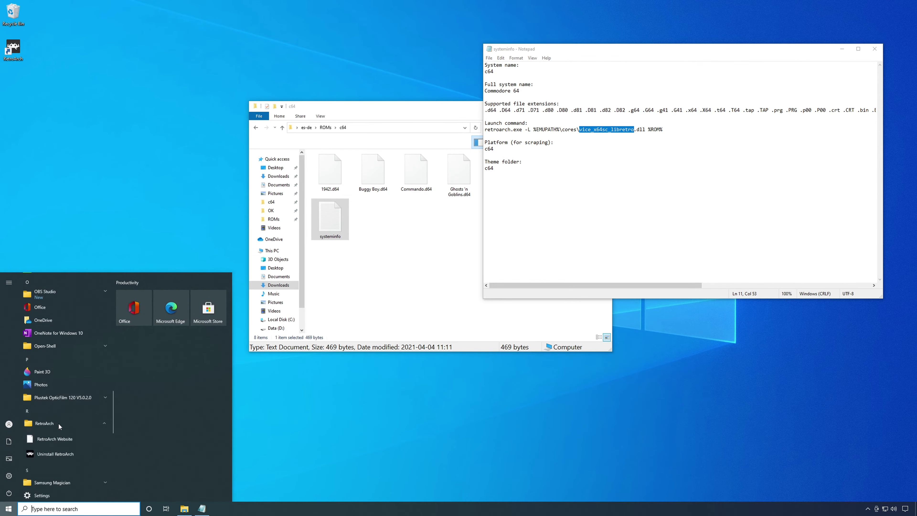
{"action": "left_click", "coordinate": [56, 436]}
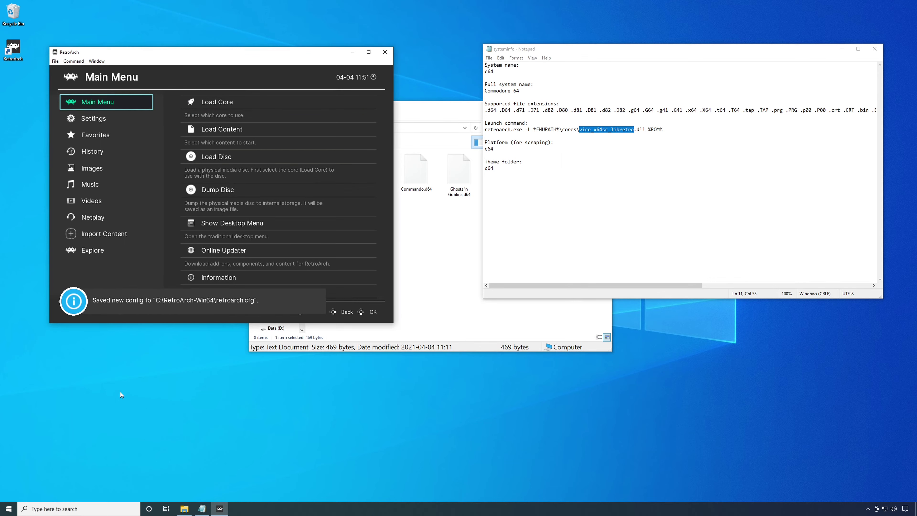
Step: Open the Core Downloader in RetroArch's Online Updater
{"action": "key", "text": "Down"}
{"action": "key", "text": "Down"}
{"action": "key", "text": "Down"}
{"action": "key", "text": "Down"}
{"action": "key", "text": "Down"}
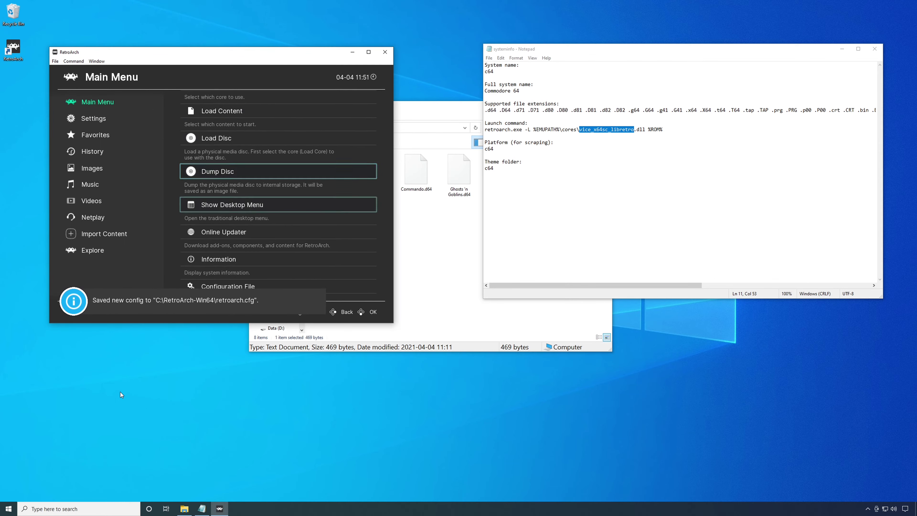
{"action": "key", "text": "Return"}
{"action": "key", "text": "Return"}
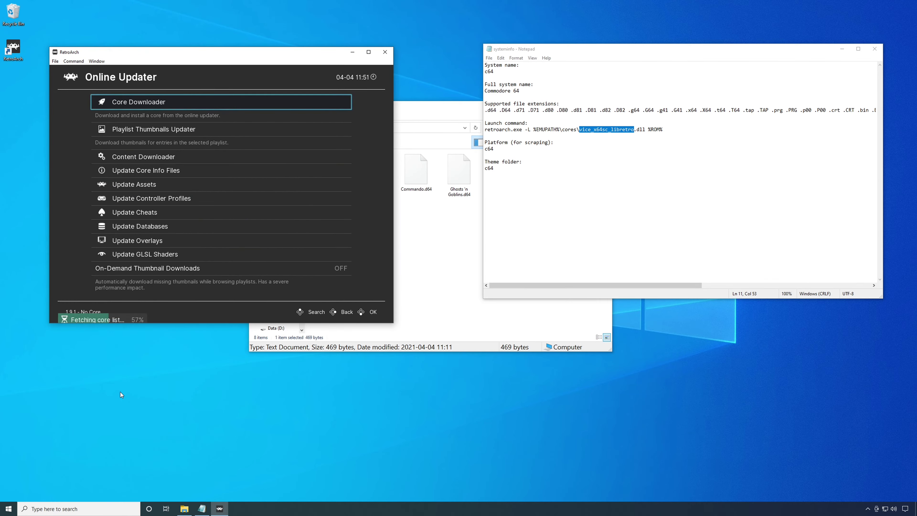
Step: Download the core "Commodore - C64 (VICE x64sc, accurate)" and return to the Main Menu
{"action": "key", "text": "Down"}
{"action": "key", "text": "Down"}
{"action": "key", "text": "Down"}
{"action": "key", "text": "Down"}
{"action": "key", "text": "Down"}
{"action": "key", "text": "Down"}
{"action": "key", "text": "Down"}
{"action": "key", "text": "Down"}
{"action": "key", "text": "Down"}
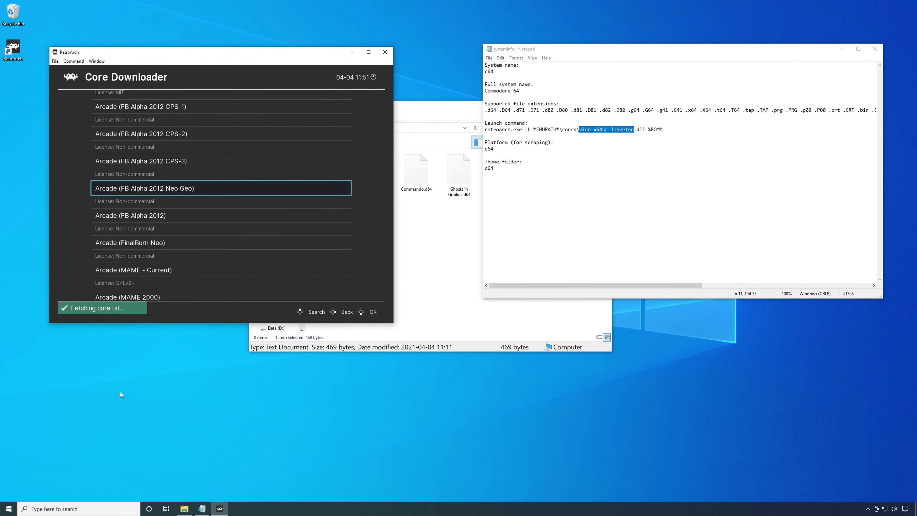
{"action": "key", "text": "Down"}
{"action": "key", "text": "Down"}
{"action": "key", "text": "Down"}
{"action": "key", "text": "Down"}
{"action": "key", "text": "Down"}
{"action": "key", "text": "Down"}
{"action": "key", "text": "Down"}
{"action": "key", "text": "Down"}
{"action": "key", "text": "Down"}
{"action": "key", "text": "Down"}
{"action": "key", "text": "Down"}
{"action": "key", "text": "Down"}
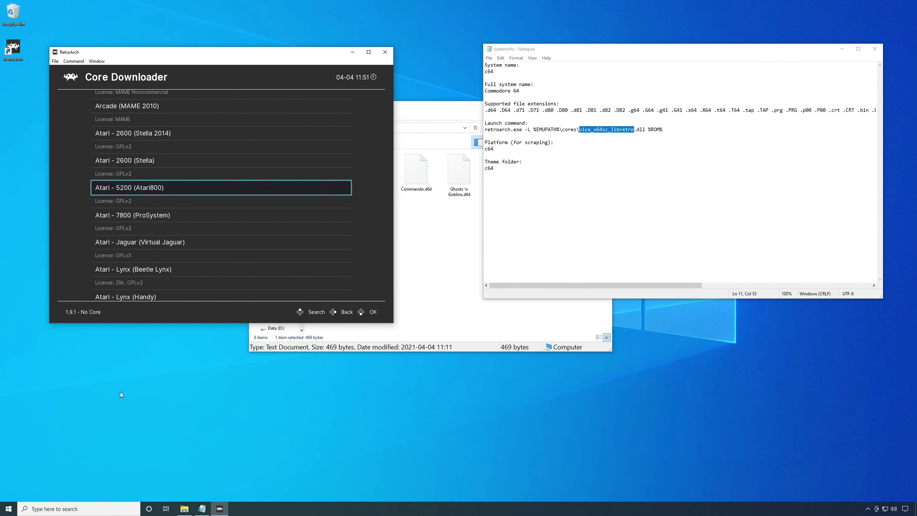
{"action": "key", "text": "Down"}
{"action": "key", "text": "Down"}
{"action": "key", "text": "Down"}
{"action": "key", "text": "Down"}
{"action": "key", "text": "Down"}
{"action": "key", "text": "Down"}
{"action": "key", "text": "Down"}
{"action": "key", "text": "Down"}
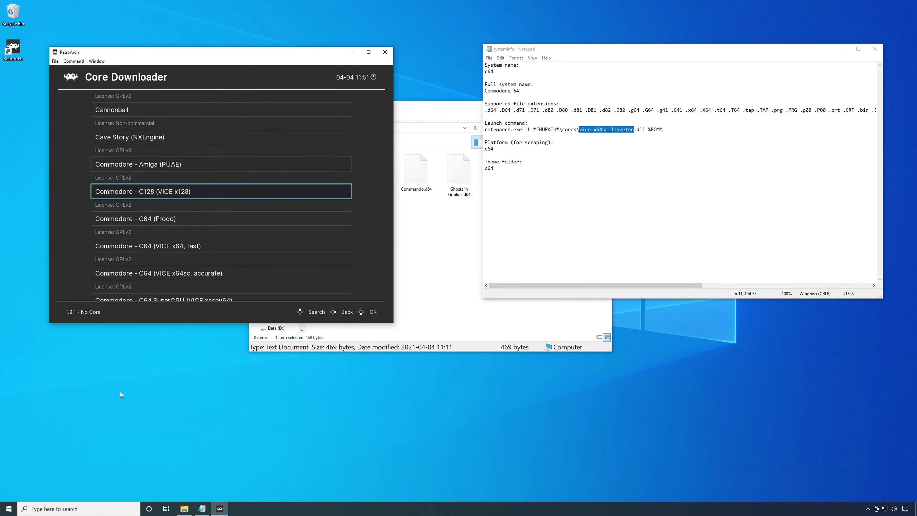
{"action": "key", "text": "Down"}
{"action": "key", "text": "Down"}
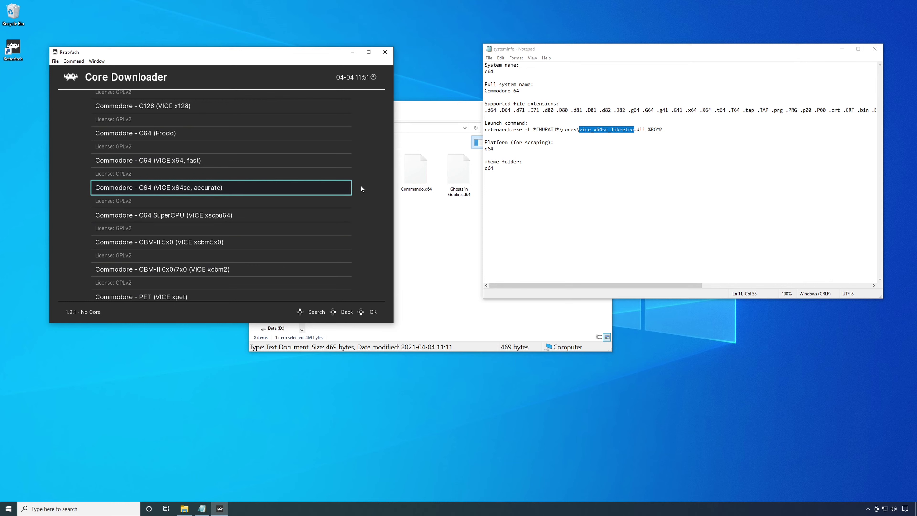
{"action": "key", "text": "Return"}
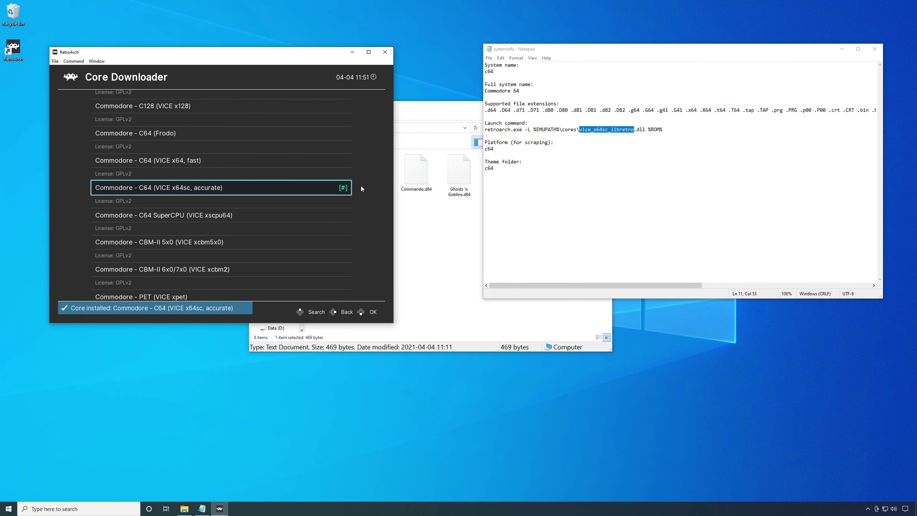
{"action": "key", "text": "BackSpace"}
{"action": "key", "text": "BackSpace"}
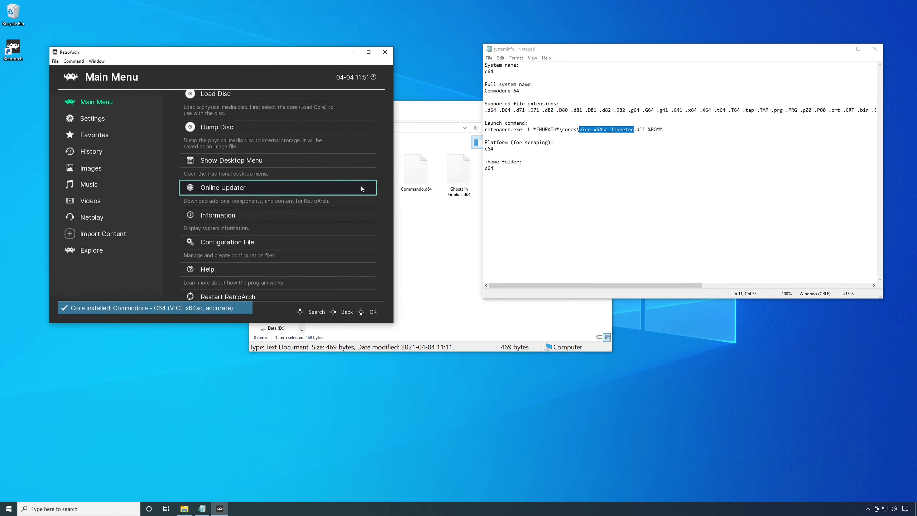
Step: Turn on Start in Fullscreen Mode in RetroArch's fullscreen video settings and return to the main Settings list
{"action": "key", "text": "Left"}
{"action": "key", "text": "Down"}
{"action": "key", "text": "Right"}
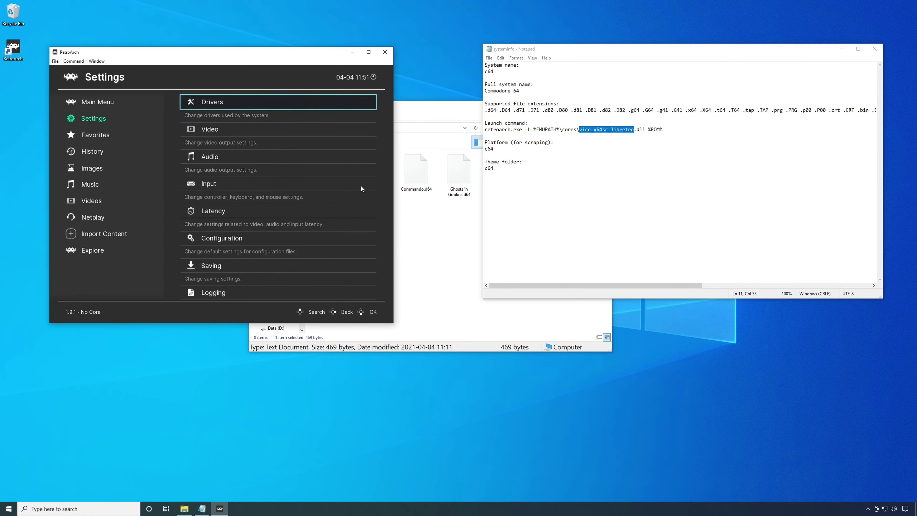
{"action": "key", "text": "Down"}
{"action": "key", "text": "Return"}
{"action": "key", "text": "Down"}
{"action": "key", "text": "Down"}
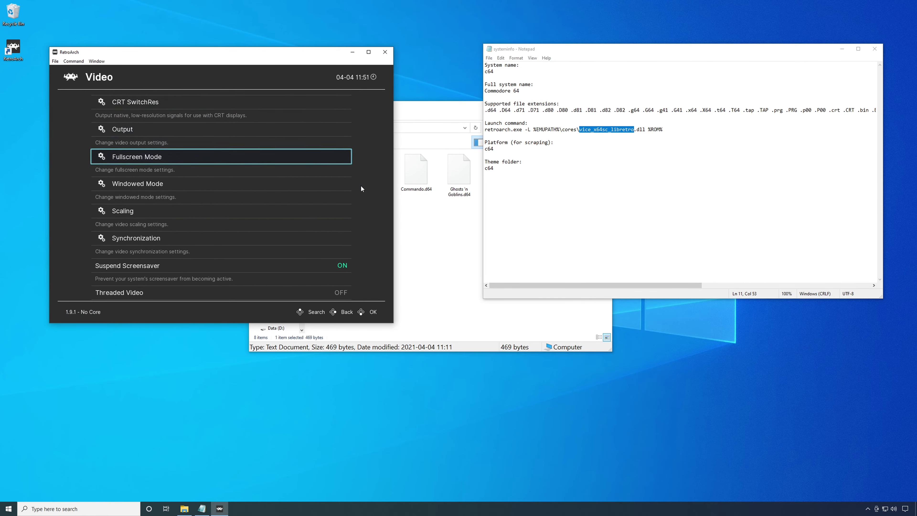
{"action": "key", "text": "Return"}
{"action": "key", "text": "Return"}
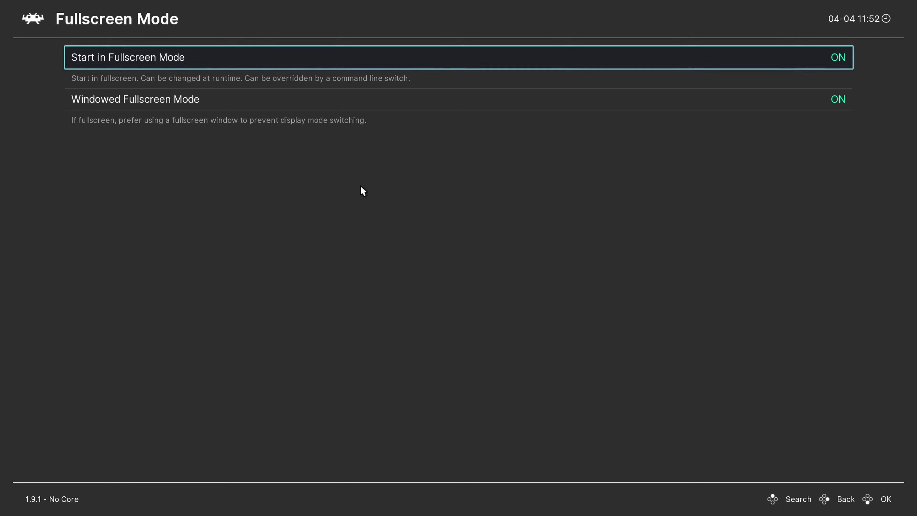
{"action": "key", "text": "BackSpace"}
{"action": "key", "text": "BackSpace"}
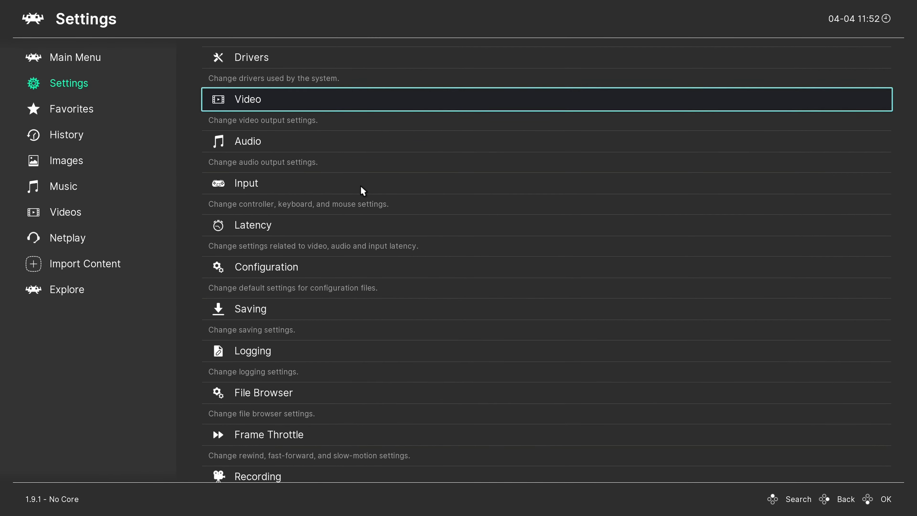
Step: Return to the Main Menu and quit RetroArch
{"action": "key", "text": "Left"}
{"action": "key", "text": "Up"}
{"action": "key", "text": "Right"}
{"action": "key", "text": "Down"}
{"action": "key", "text": "Down"}
{"action": "key", "text": "Down"}
{"action": "key", "text": "Down"}
{"action": "key", "text": "Down"}
{"action": "key", "text": "Down"}
{"action": "key", "text": "Down"}
{"action": "key", "text": "Down"}
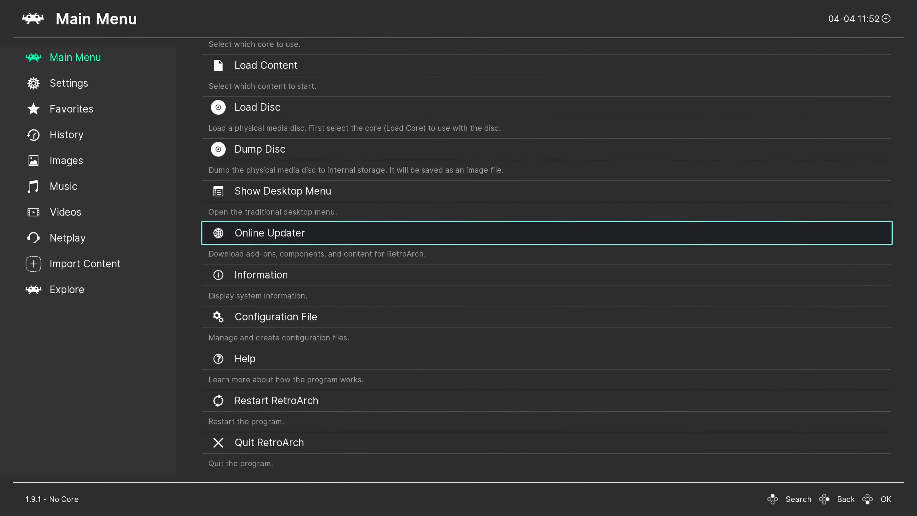
{"action": "key", "text": "Down"}
{"action": "key", "text": "Down"}
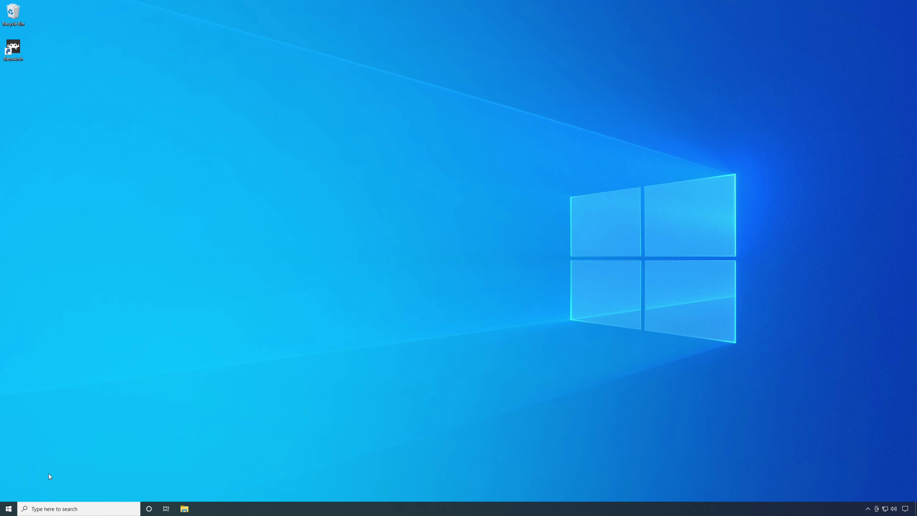
Step: Launch EmulationStation Desktop Edition from the installed programs and accept the notice about the default keyboard mappings
{"action": "left_click", "coordinate": [8, 509]}
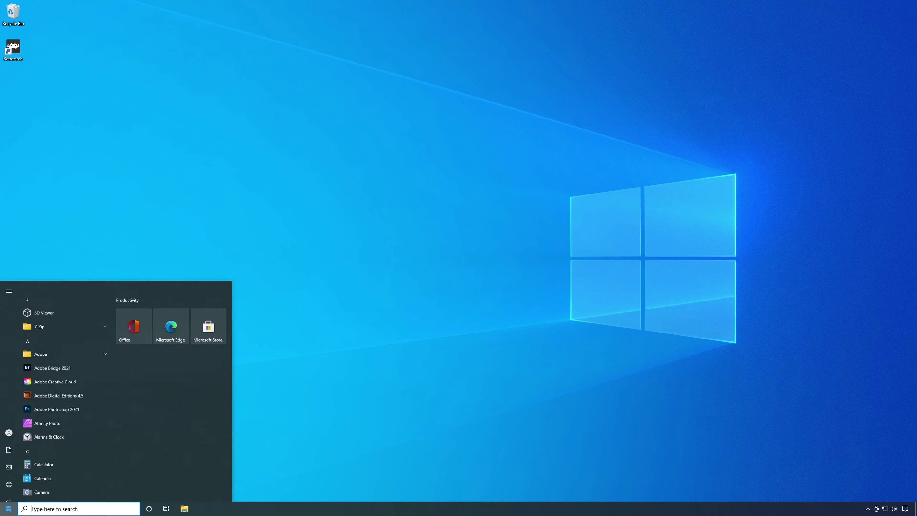
{"action": "scroll", "coordinate": [72, 404], "scroll_direction": "down", "scroll_amount": 3}
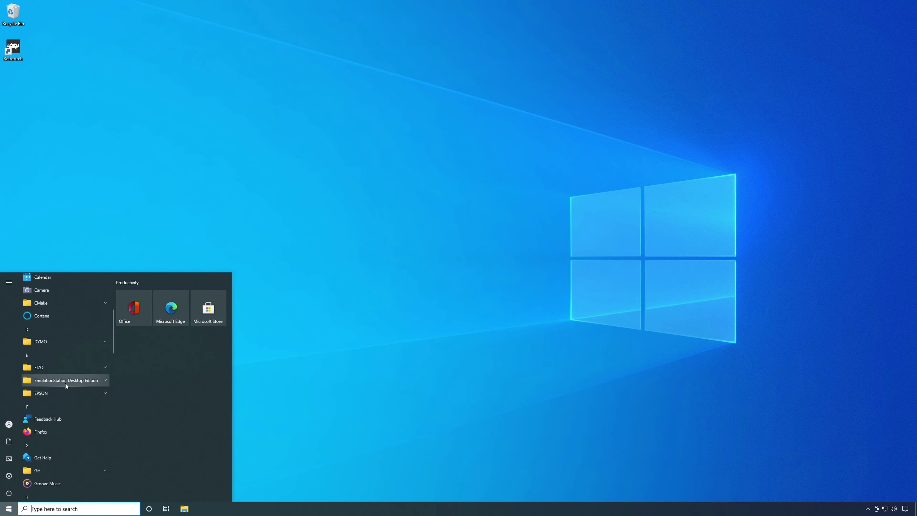
{"action": "left_click", "coordinate": [65, 381]}
{"action": "left_click", "coordinate": [64, 395]}
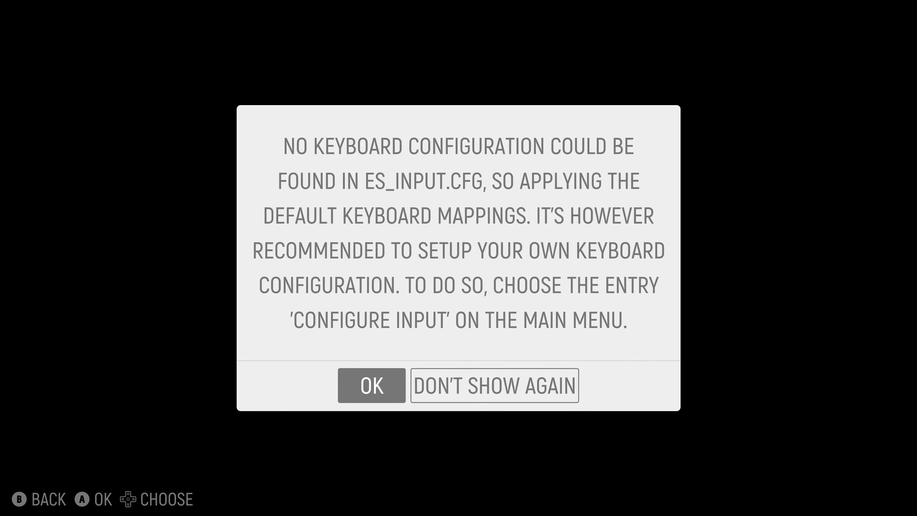
{"action": "key", "text": "Return"}
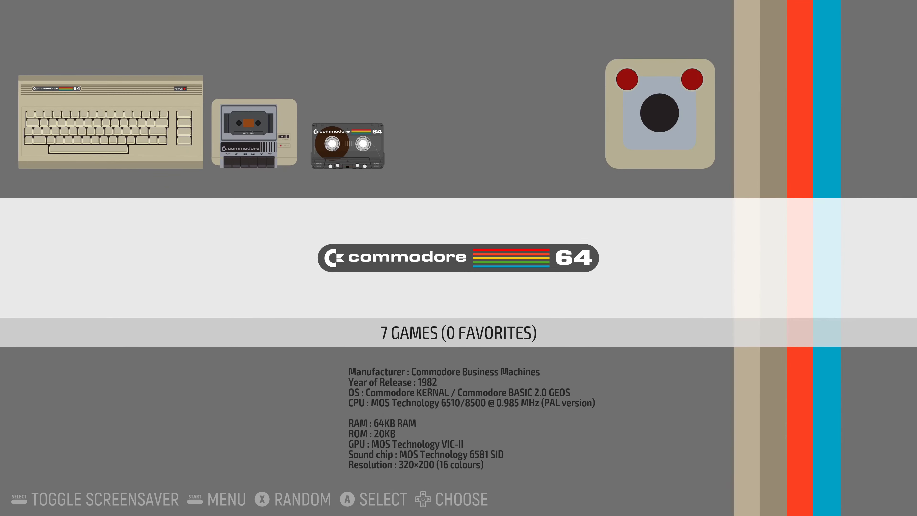
Step: Open the Commodore 64 game list, launch Commando as a test and exit back to the list
{"action": "key", "text": "Return"}
{"action": "key", "text": "Down"}
{"action": "key", "text": "Down"}
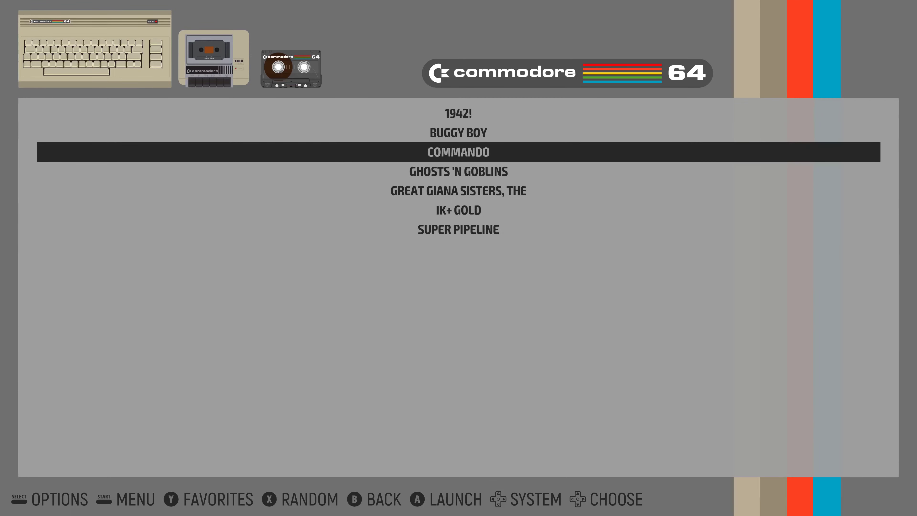
{"action": "key", "text": "Return"}
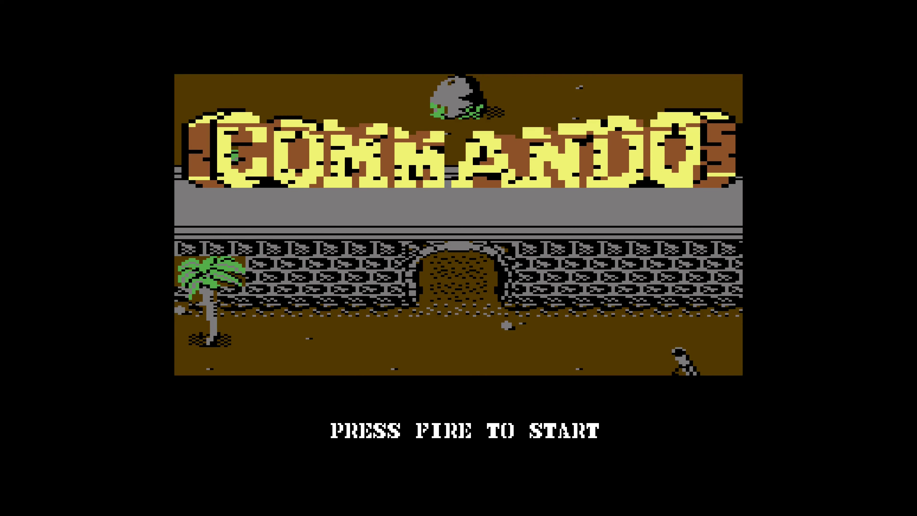
{"action": "key", "text": "Escape"}
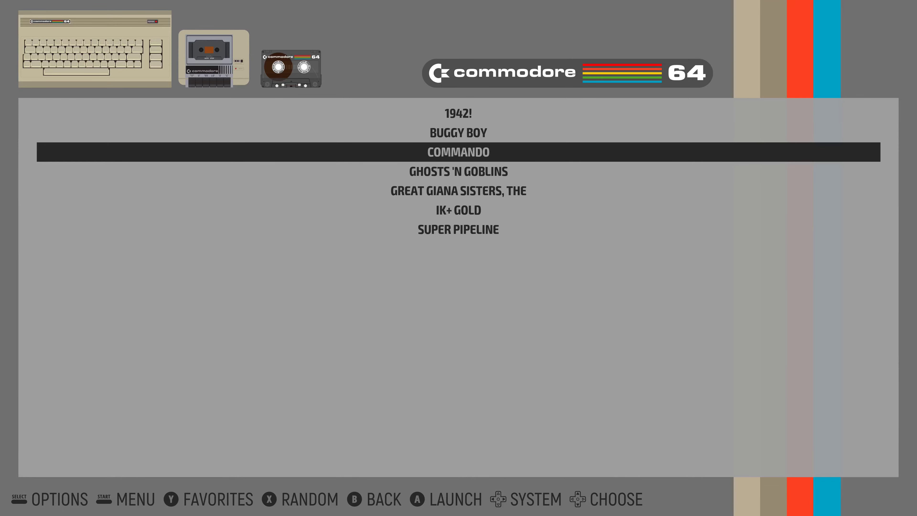
Step: Open the scraper and select Commodore 64 as the system to scrape
{"action": "key", "text": "Escape"}
{"action": "key", "text": "Return"}
{"action": "key", "text": "Down"}
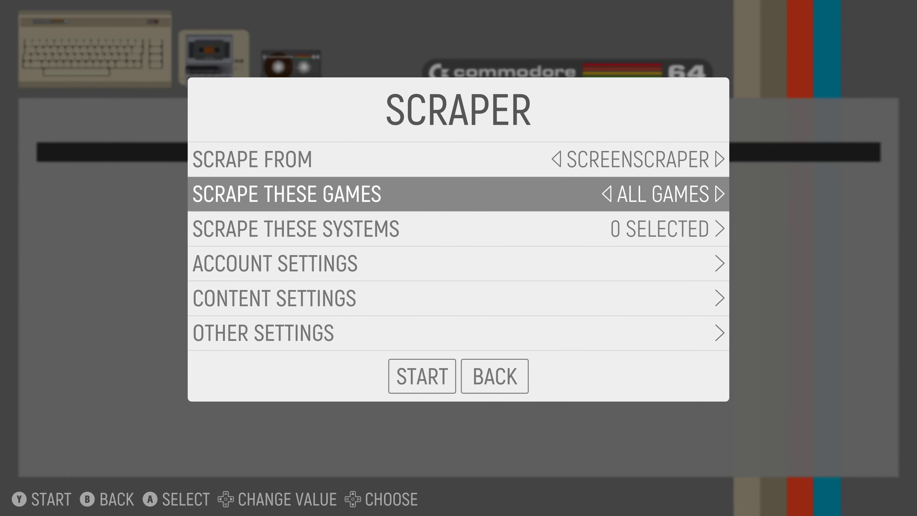
{"action": "key", "text": "Down"}
{"action": "key", "text": "Return"}
{"action": "key", "text": "Return"}
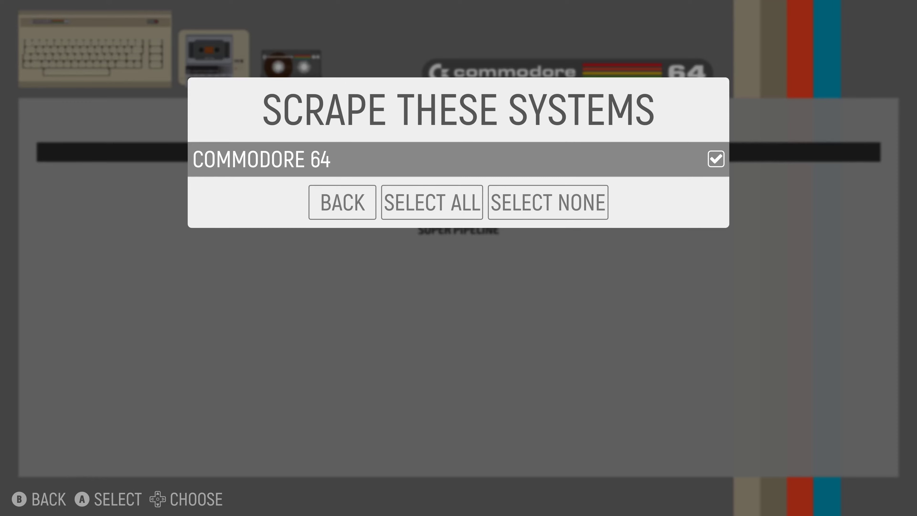
{"action": "key", "text": "BackSpace"}
Step: Start scraping all games of the selected system from ScreenScraper
{"action": "key", "text": "Down"}
{"action": "key", "text": "Down"}
{"action": "key", "text": "Down"}
{"action": "key", "text": "Down"}
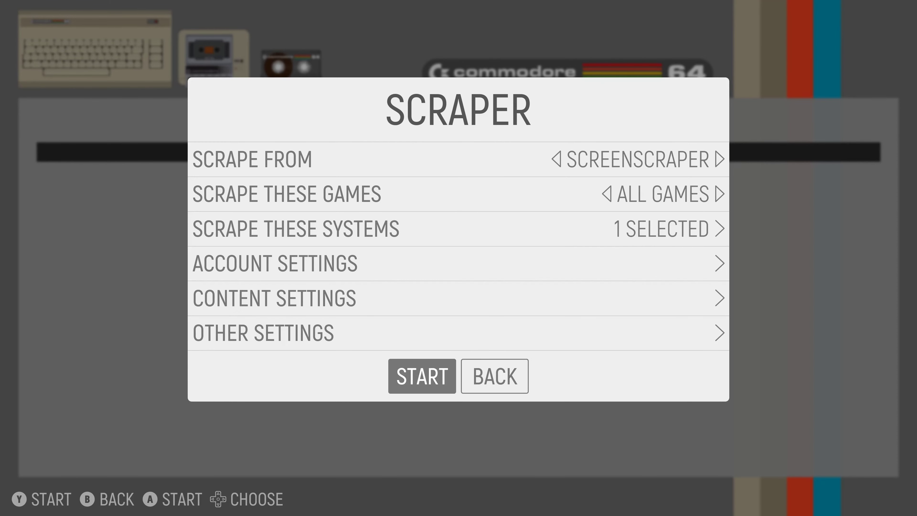
{"action": "key", "text": "Return"}
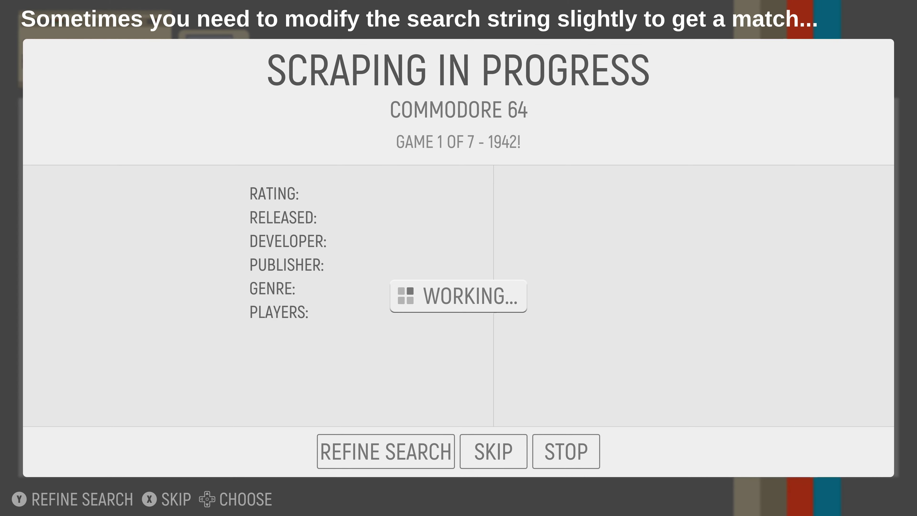
Step: Refine the scraper search for the first game to "1942", run it and accept the match
{"action": "key", "text": "Down"}
{"action": "key", "text": "Return"}
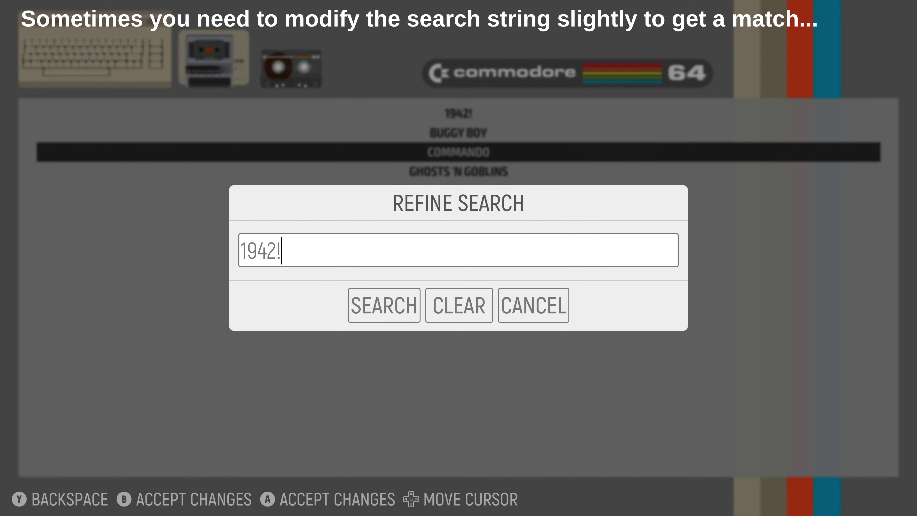
{"action": "key", "text": "BackSpace"}
{"action": "key", "text": "Return"}
{"action": "key", "text": "Down"}
{"action": "key", "text": "Return"}
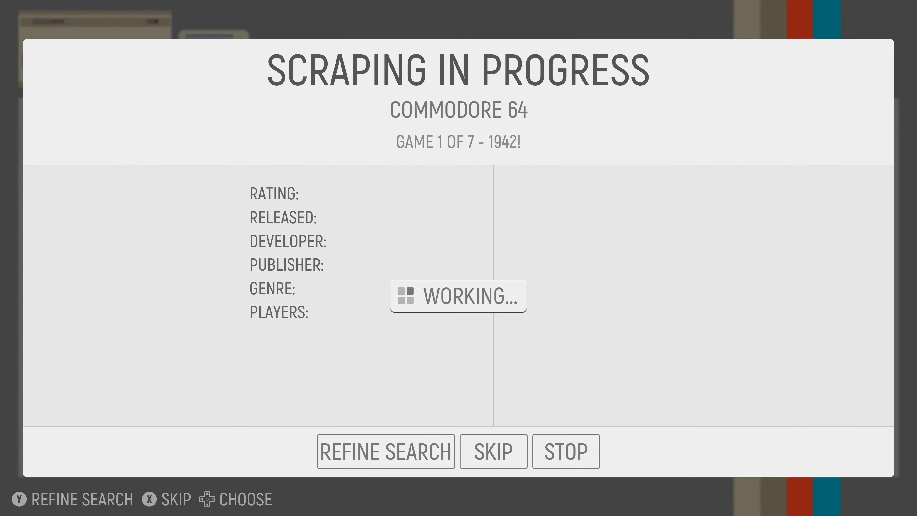
{"action": "key", "text": "Return"}
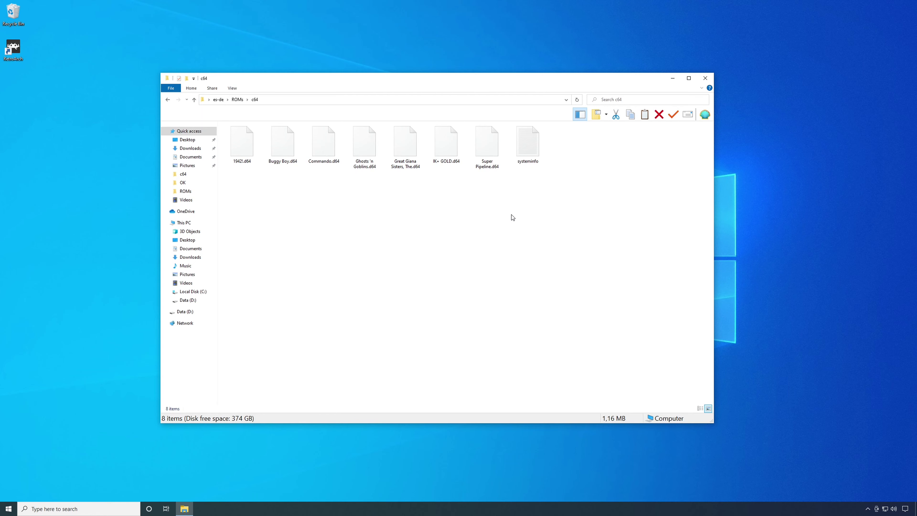
Step: Go up to the ROMs folder in File Explorer and create a new folder named _DISABLED there
{"action": "left_click", "coordinate": [237, 99]}
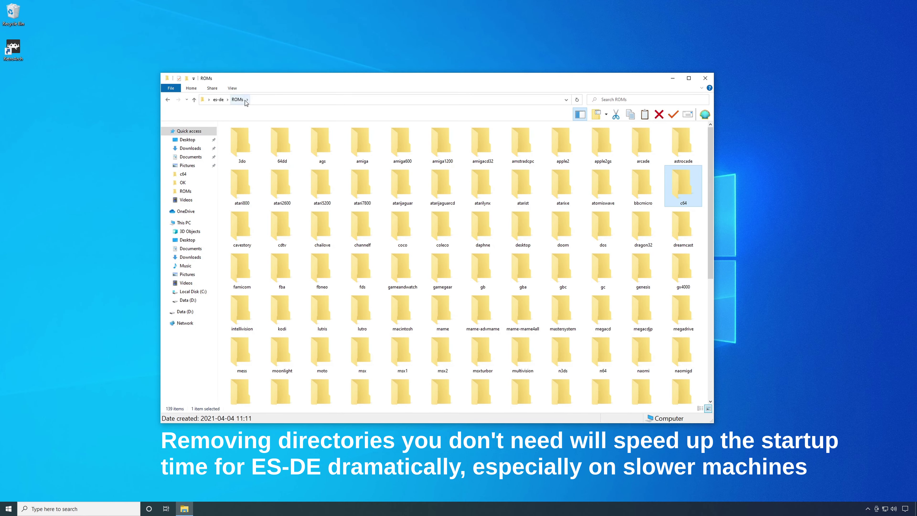
{"action": "right_click", "coordinate": [263, 135]}
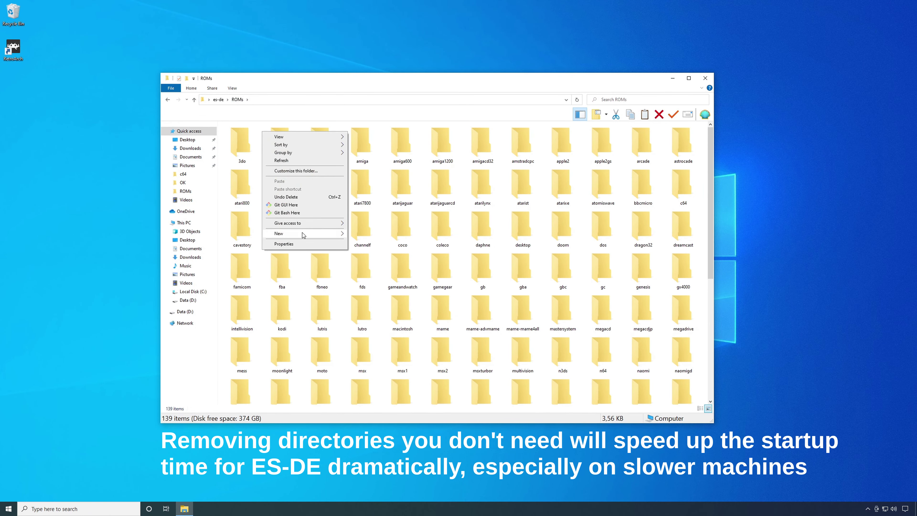
{"action": "mouse_move", "coordinate": [302, 234]}
{"action": "left_click", "coordinate": [364, 234]}
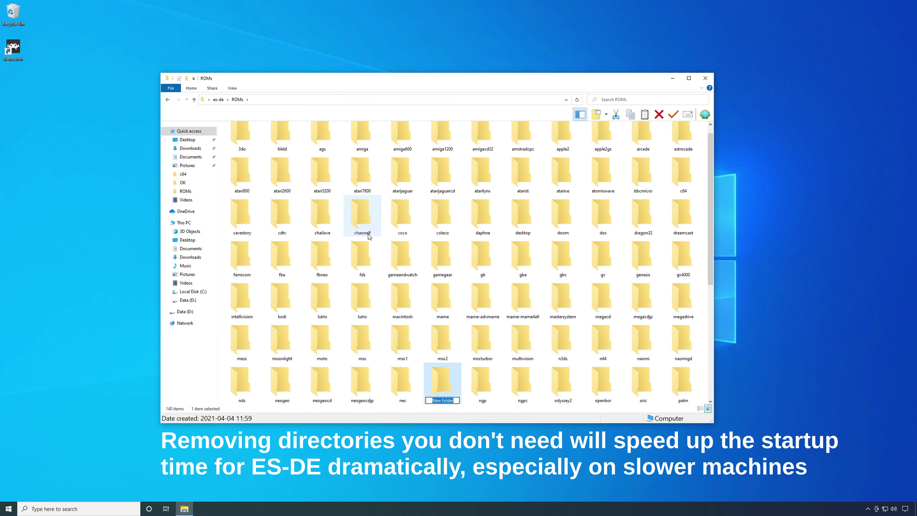
{"action": "type", "text": "_DISABLED"}
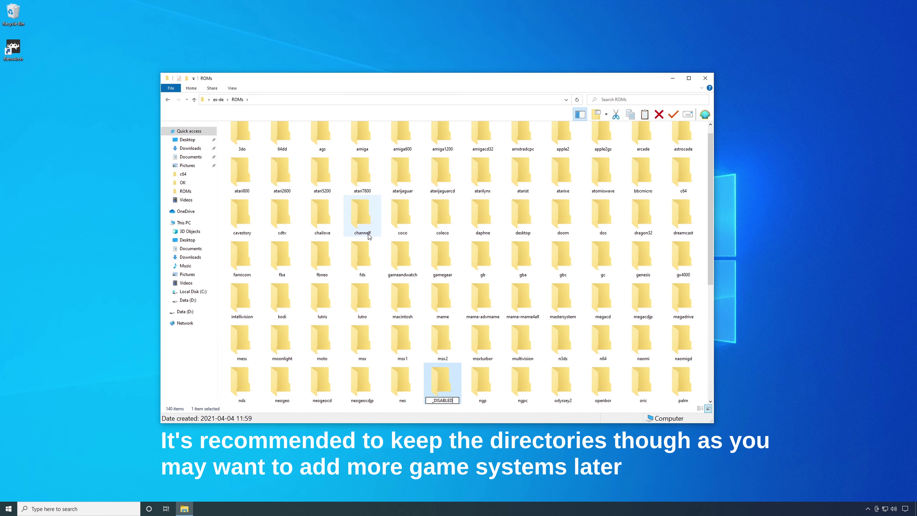
{"action": "key", "text": "Return"}
Step: Move all system folders from 3do onward except c64 into the _DISABLED folder and return to the ROMs folder
{"action": "left_click", "coordinate": [275, 141]}
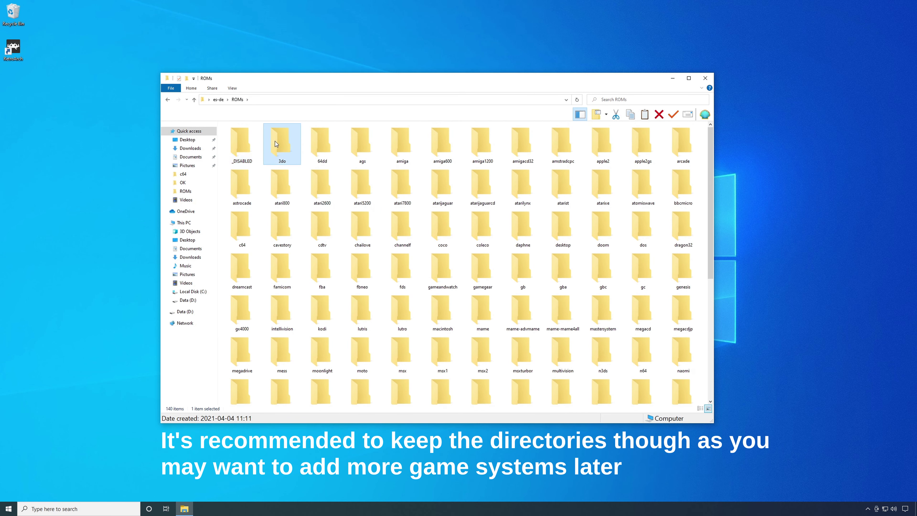
{"action": "left_click_drag", "start_coordinate": [710, 194], "coordinate": [710, 225]}
{"action": "left_click", "coordinate": [483, 382], "text": "shift"}
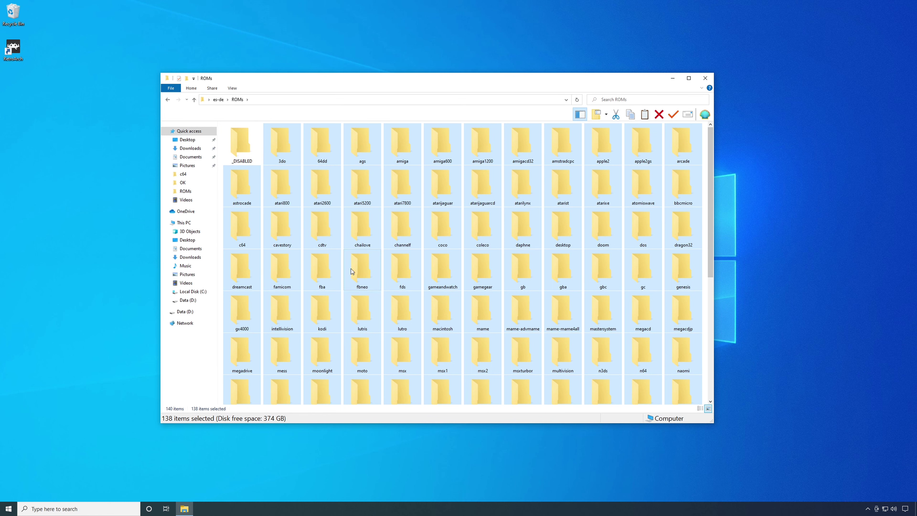
{"action": "left_click", "coordinate": [243, 234], "text": "ctrl"}
{"action": "right_click", "coordinate": [281, 147]}
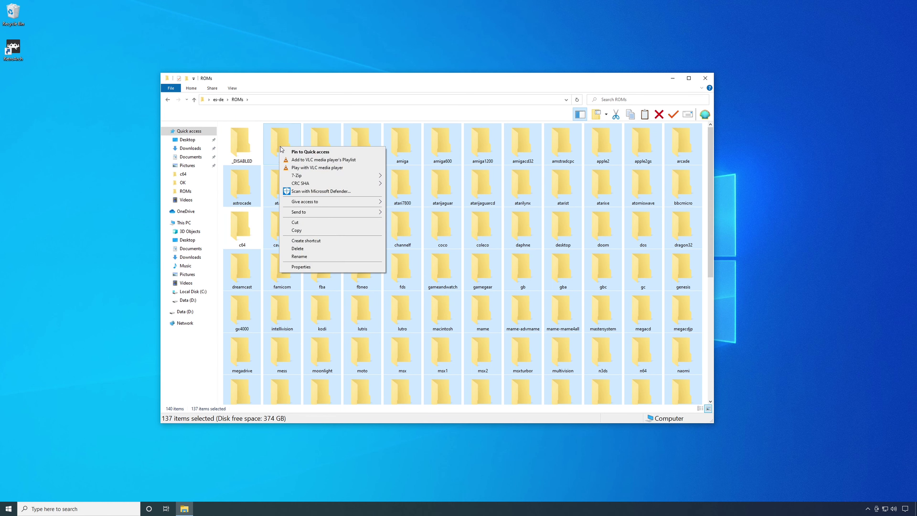
{"action": "left_click", "coordinate": [304, 222]}
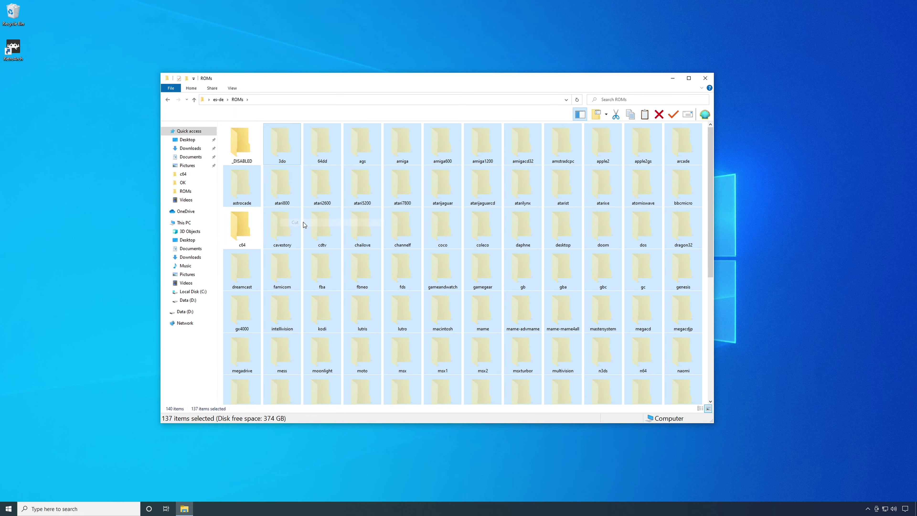
{"action": "double_click", "coordinate": [249, 147]}
{"action": "right_click", "coordinate": [280, 167]}
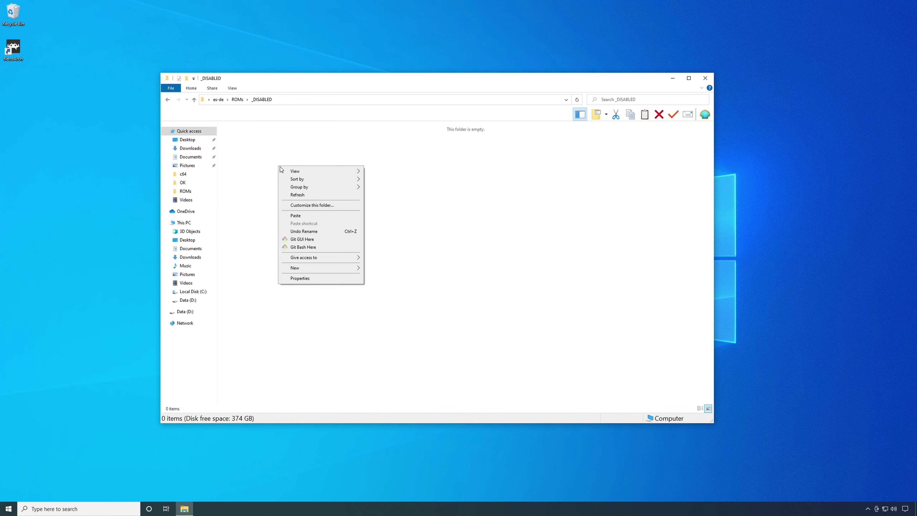
{"action": "left_click", "coordinate": [303, 215]}
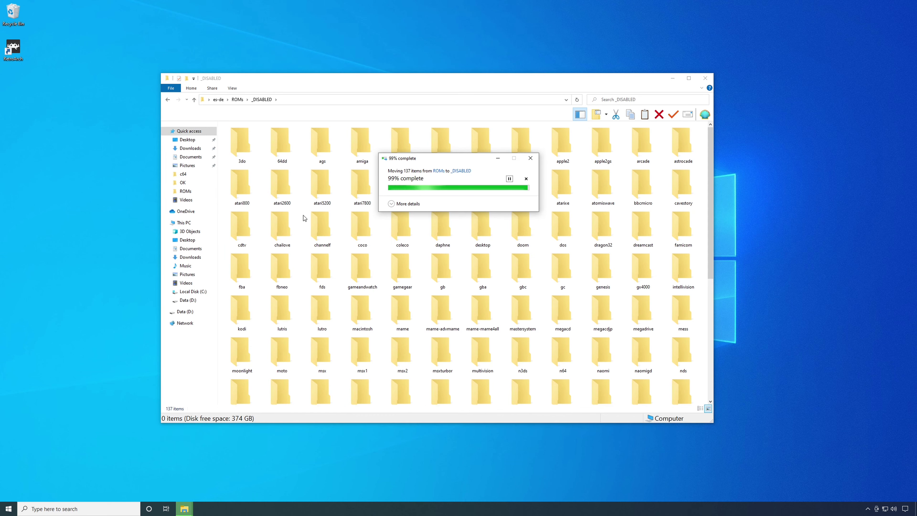
{"action": "left_click", "coordinate": [238, 99]}
{"action": "left_click", "coordinate": [377, 191]}
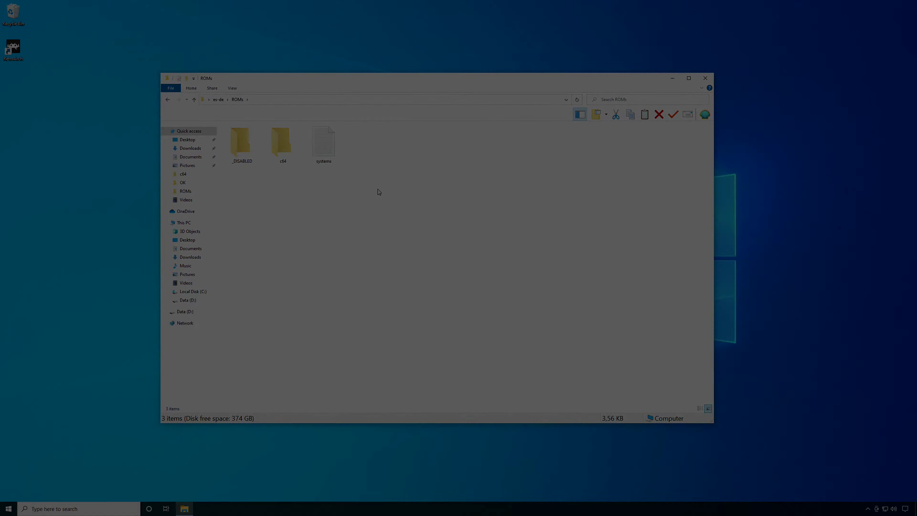